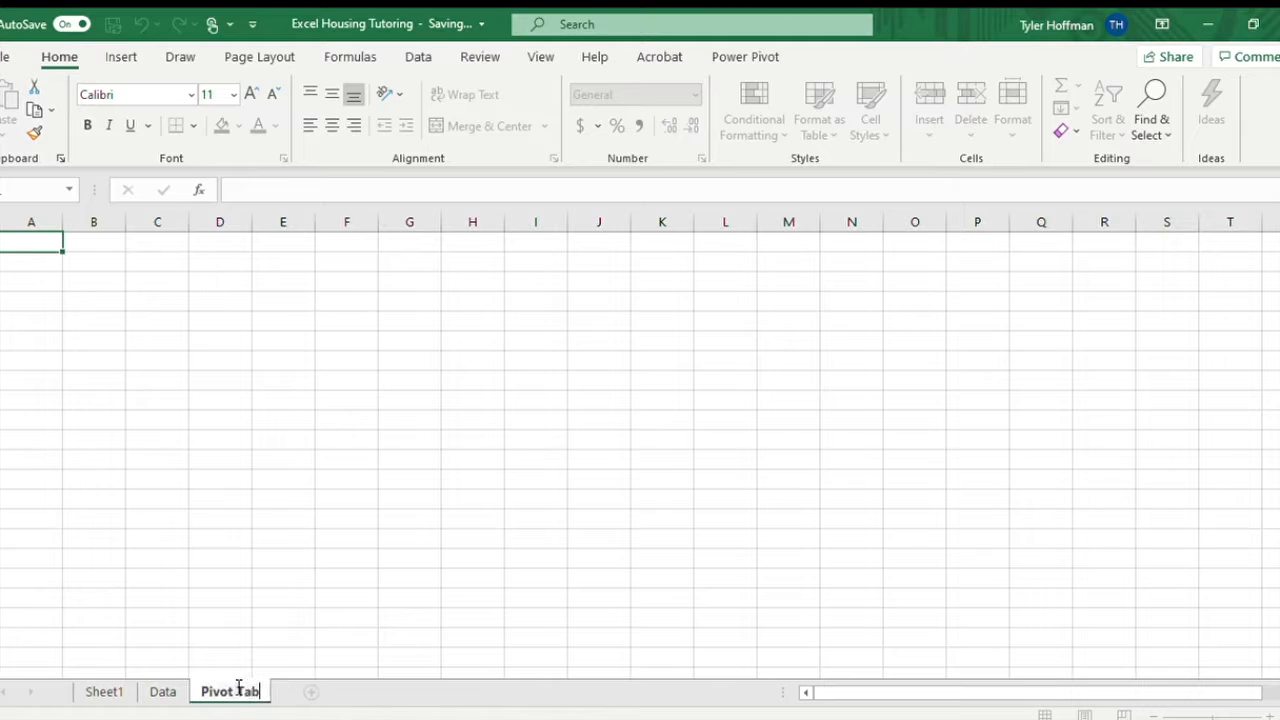
Copy the PivotTable instruction text from the Data sheet into cell A1 of the Pivot Table sheet and widen column A to fit it.
click(278, 518)
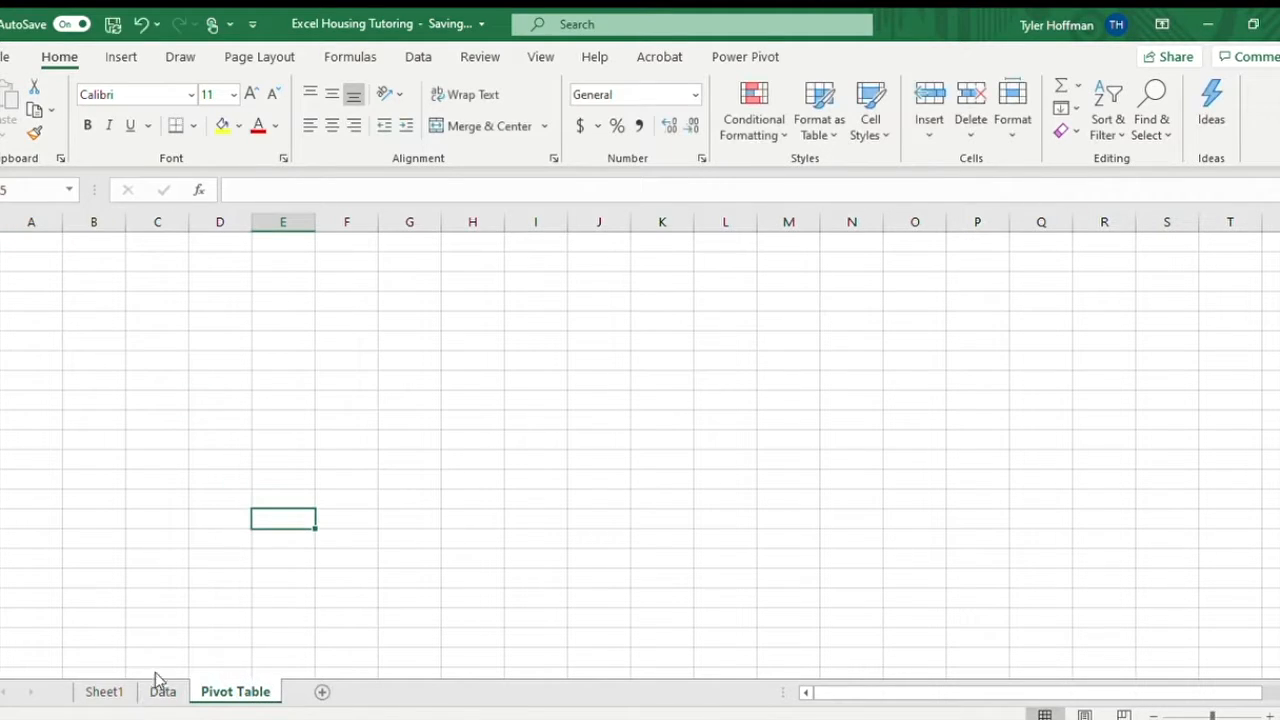
click(160, 691)
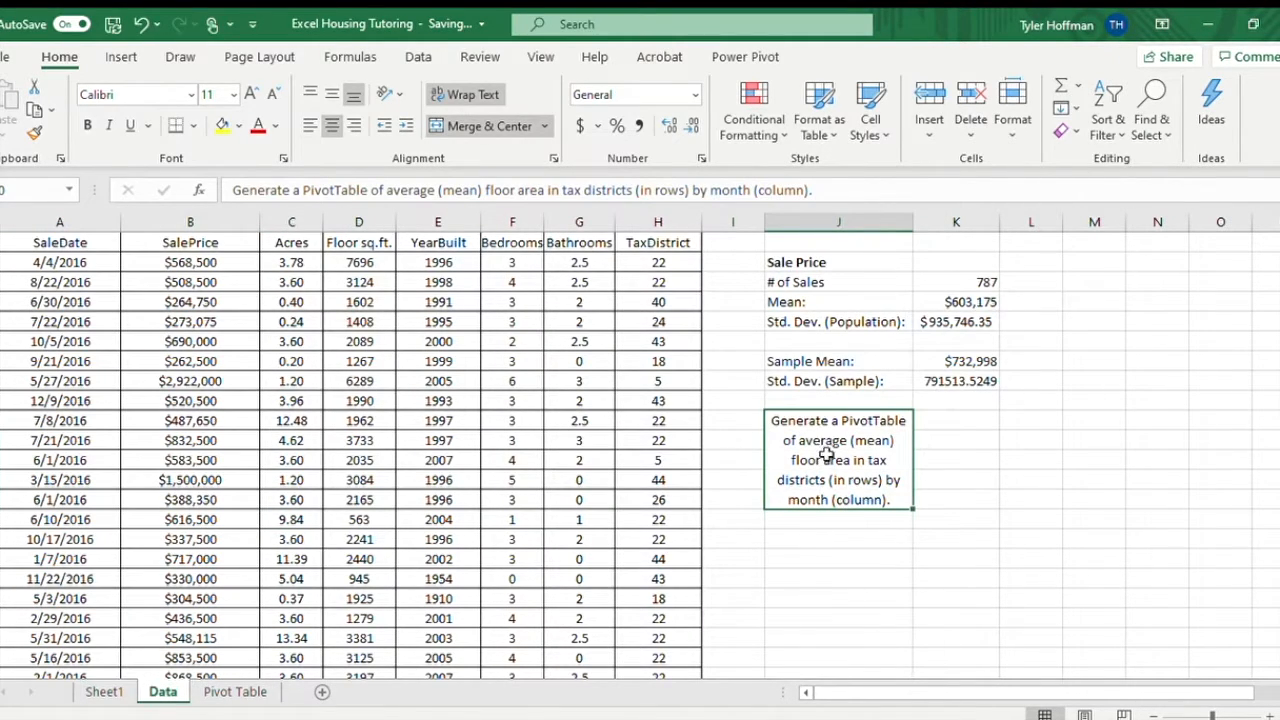
key(ctrl+c)
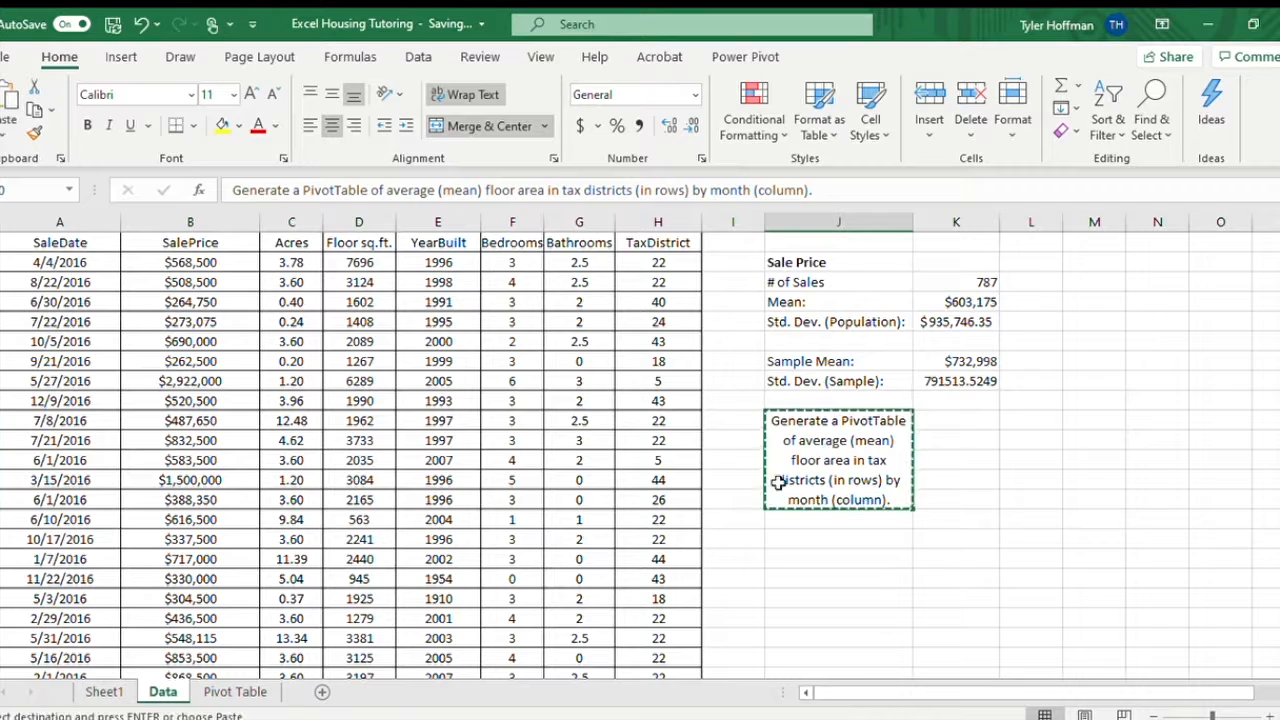
click(235, 691)
click(31, 243)
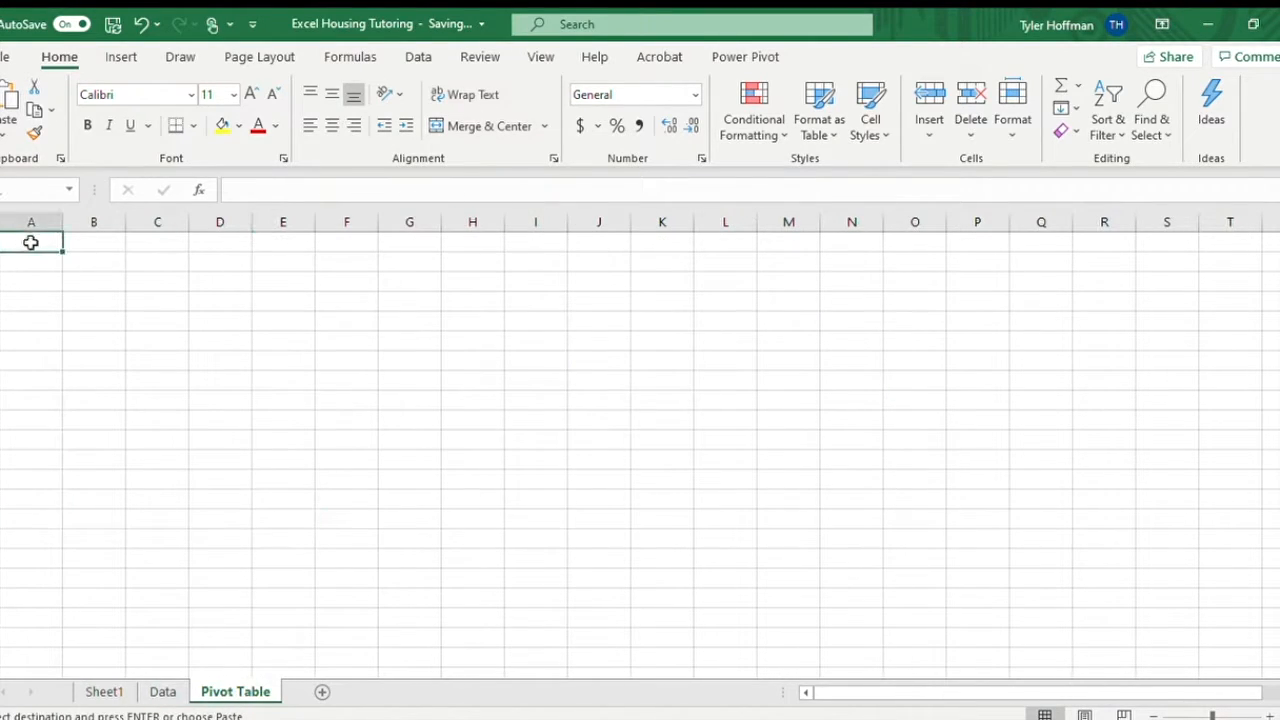
key(ctrl+v)
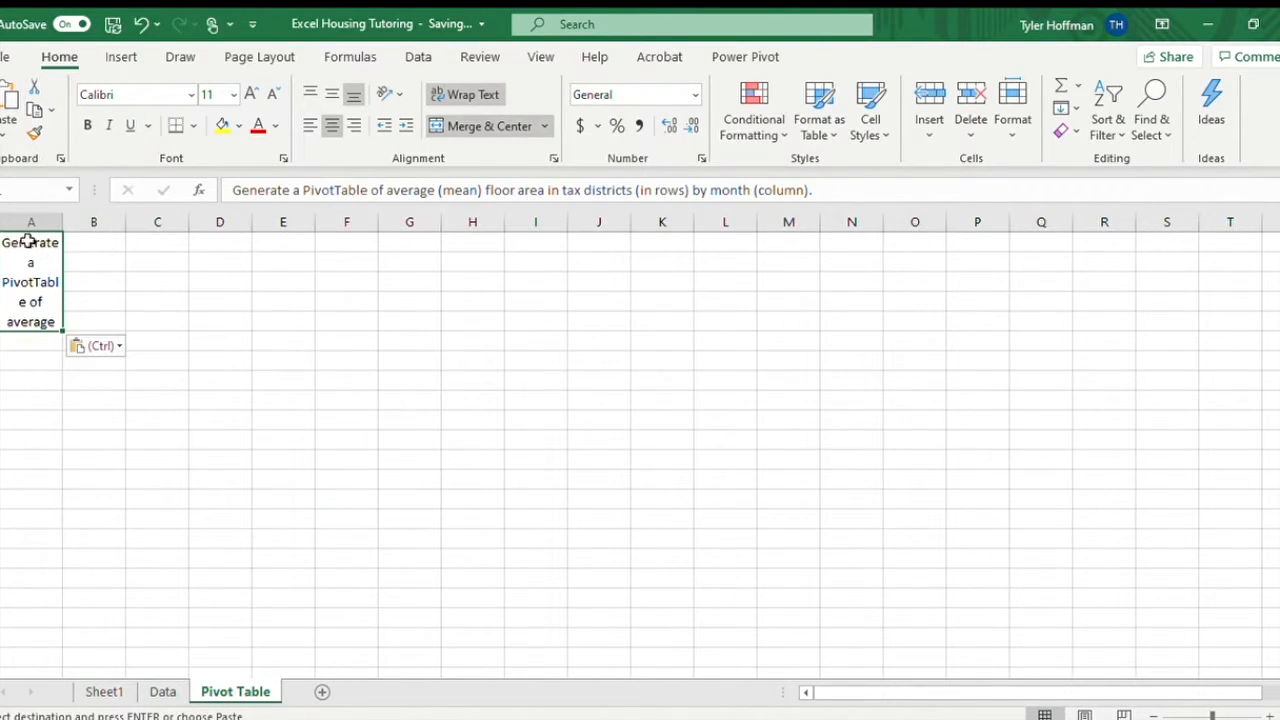
double_click(63, 224)
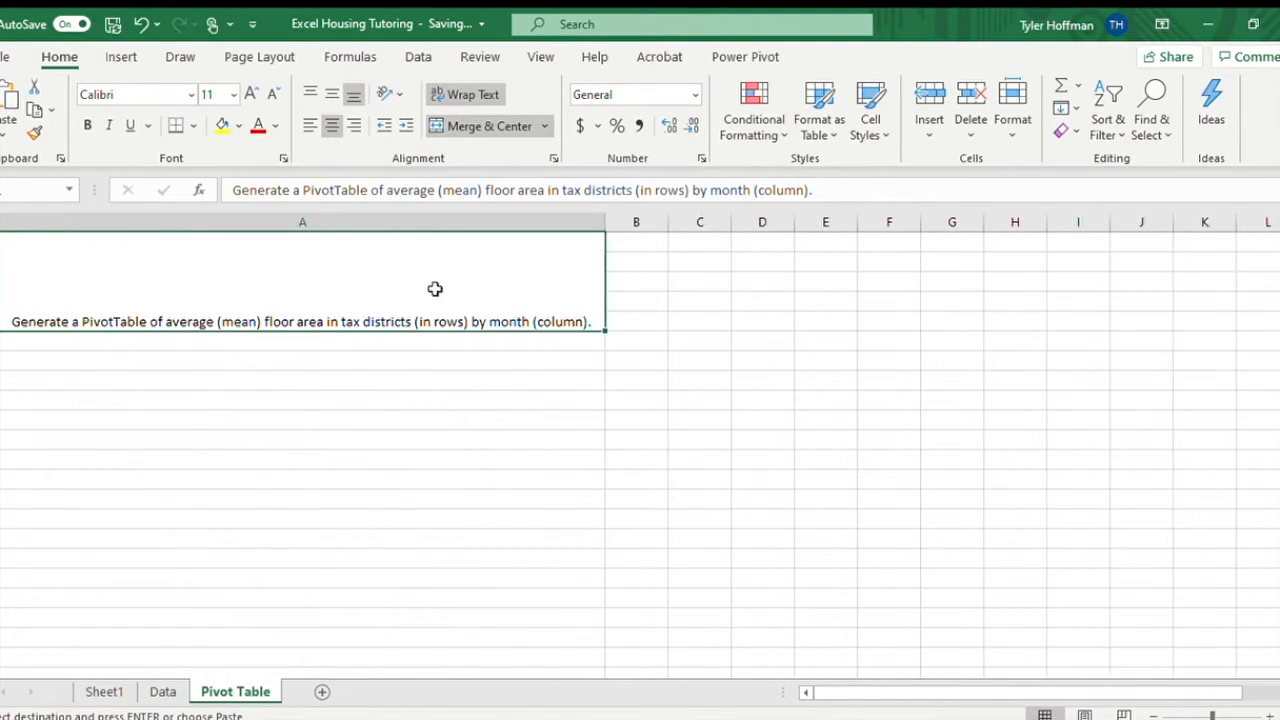
drag(607, 226, 137, 262)
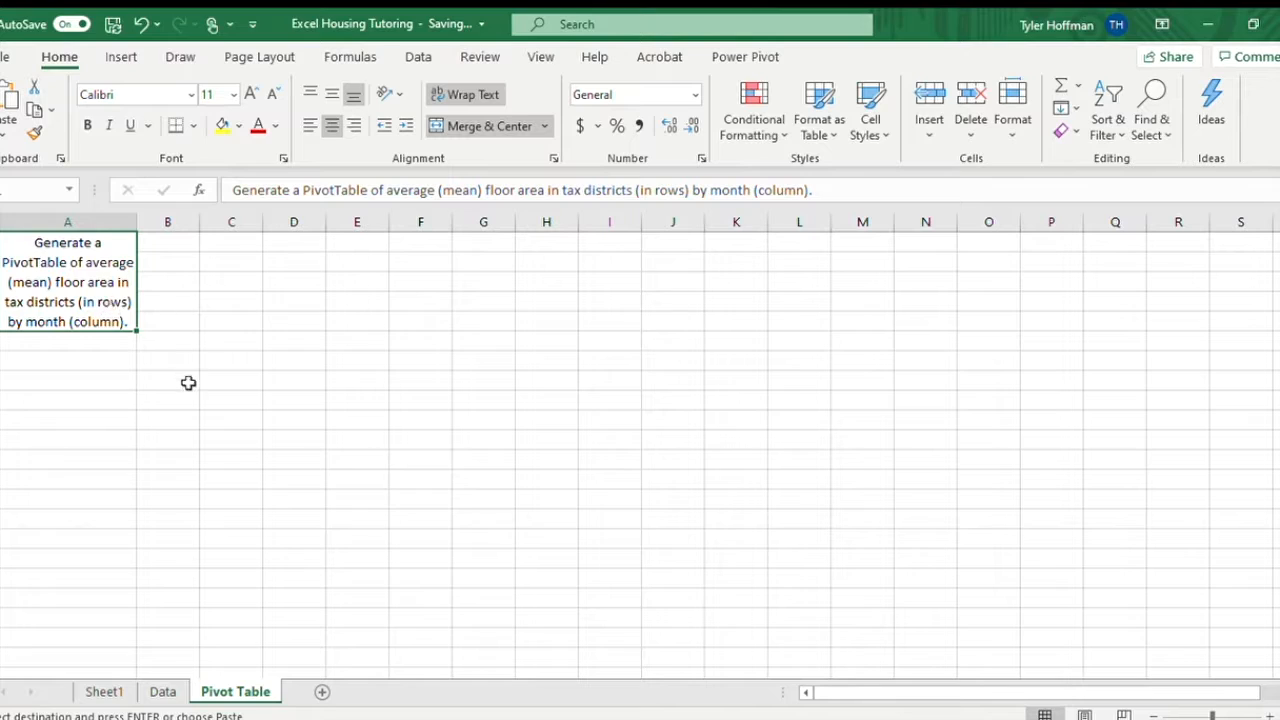
Copy the Floor sq.ft. column from the Data sheet into column B of the Pivot Table sheet as values only.
click(166, 243)
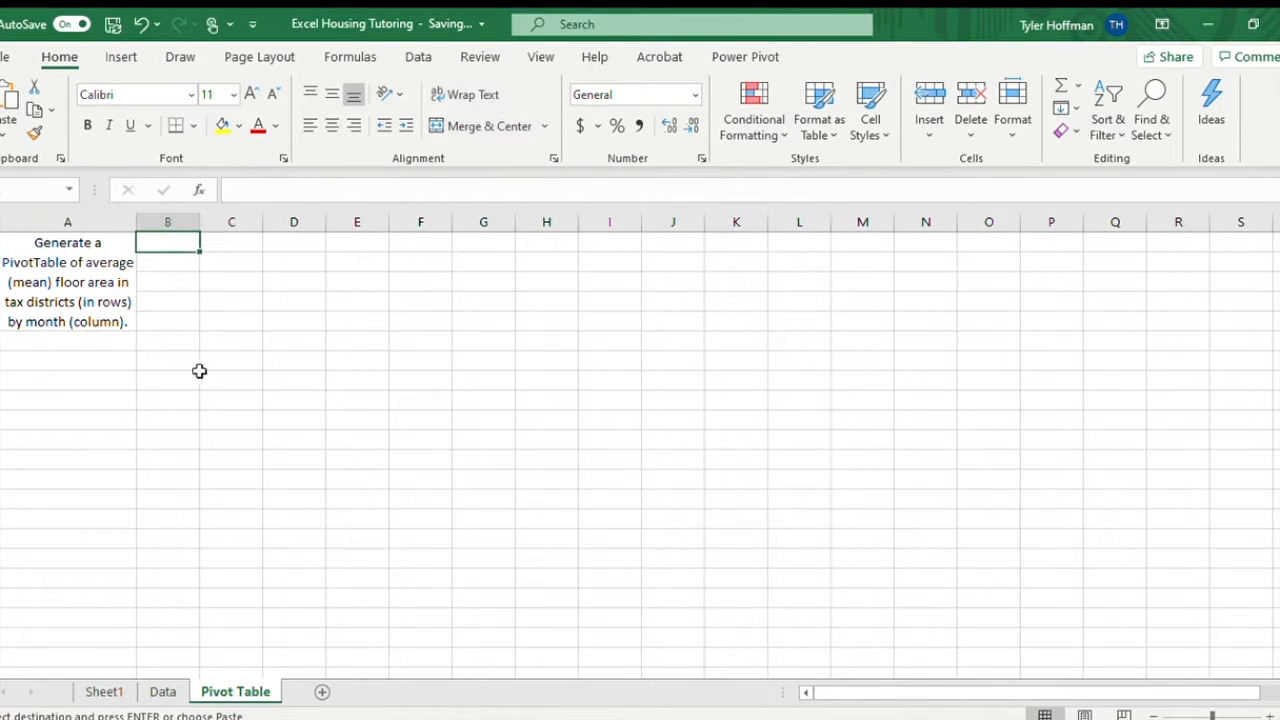
click(162, 691)
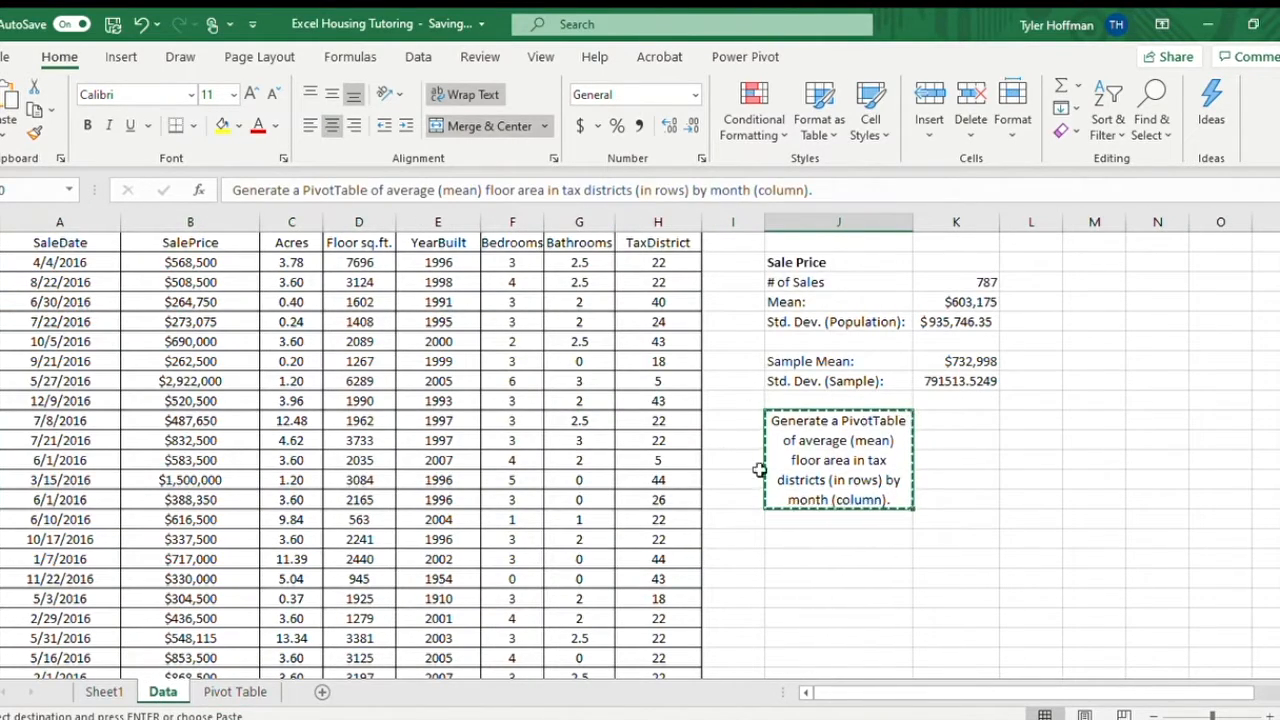
key(Escape)
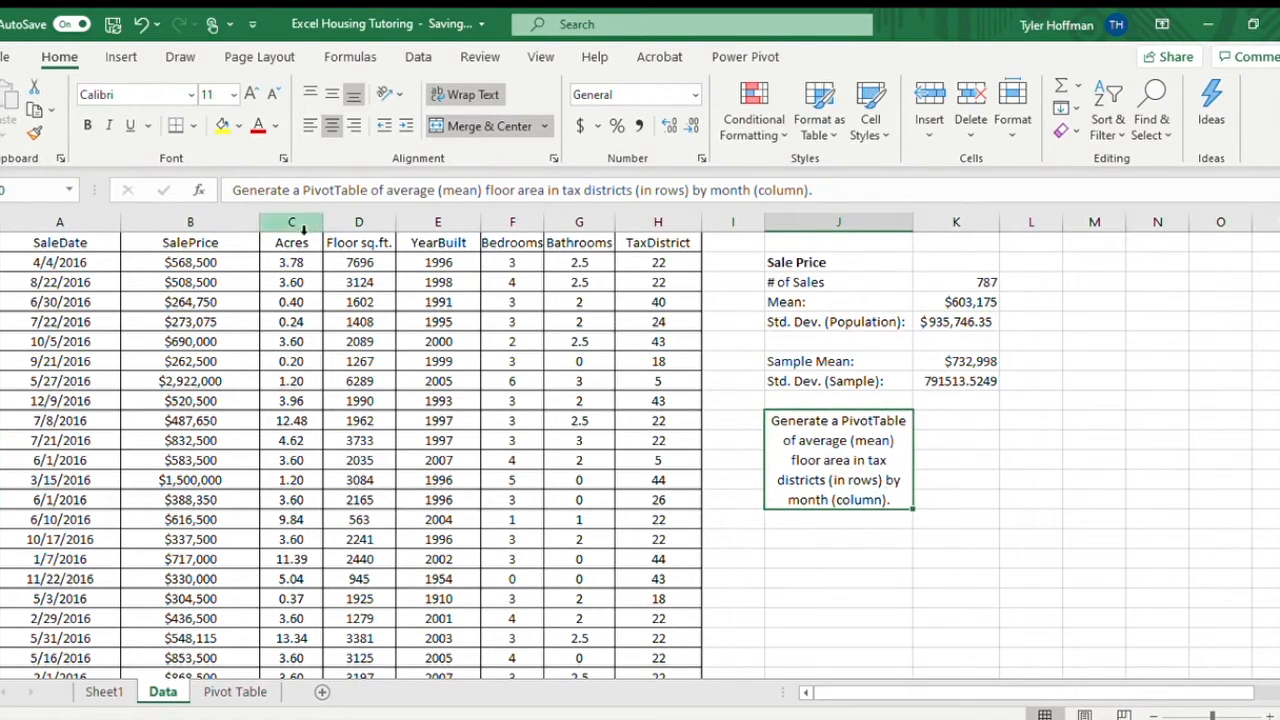
click(365, 223)
key(ctrl+c)
click(215, 691)
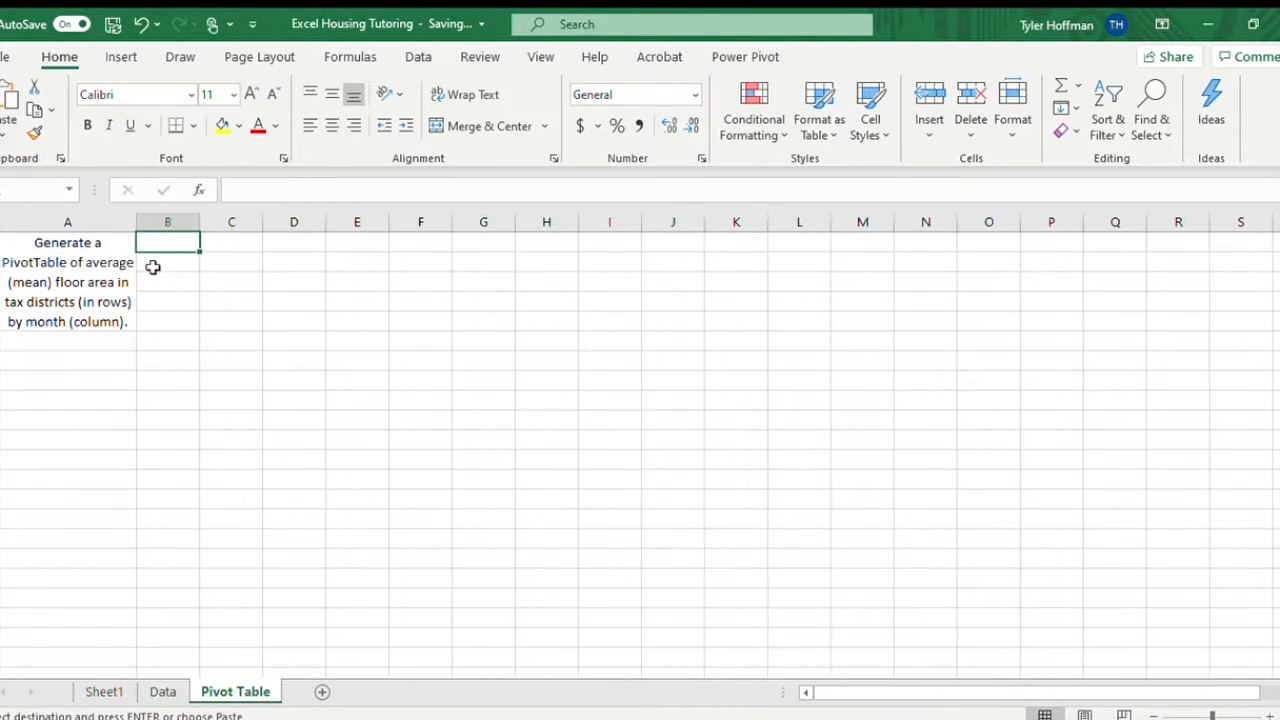
key(ctrl+v)
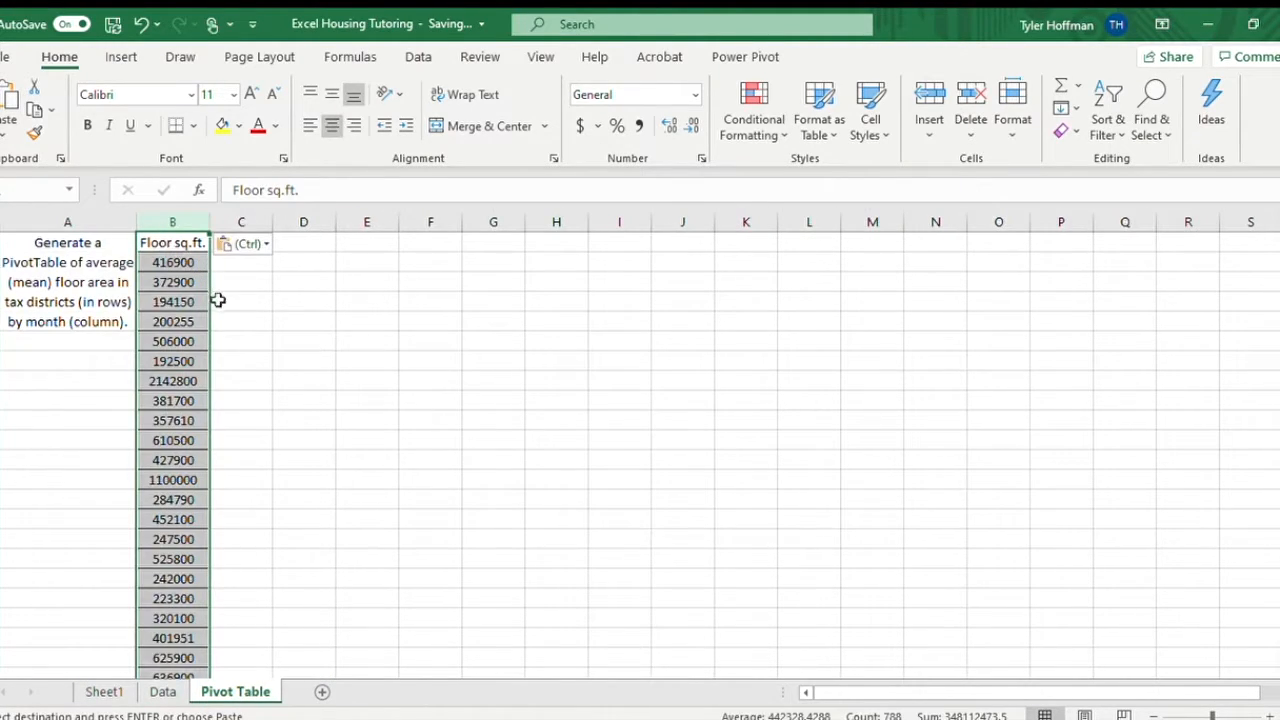
click(244, 244)
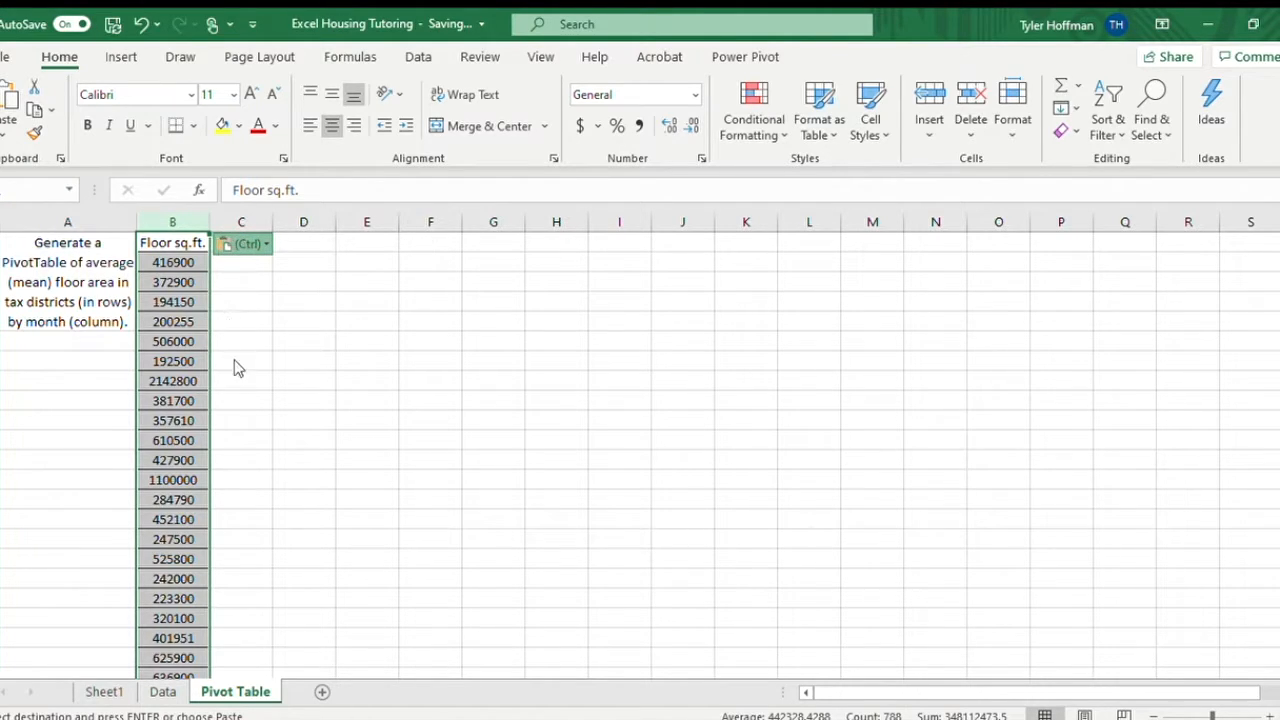
click(226, 384)
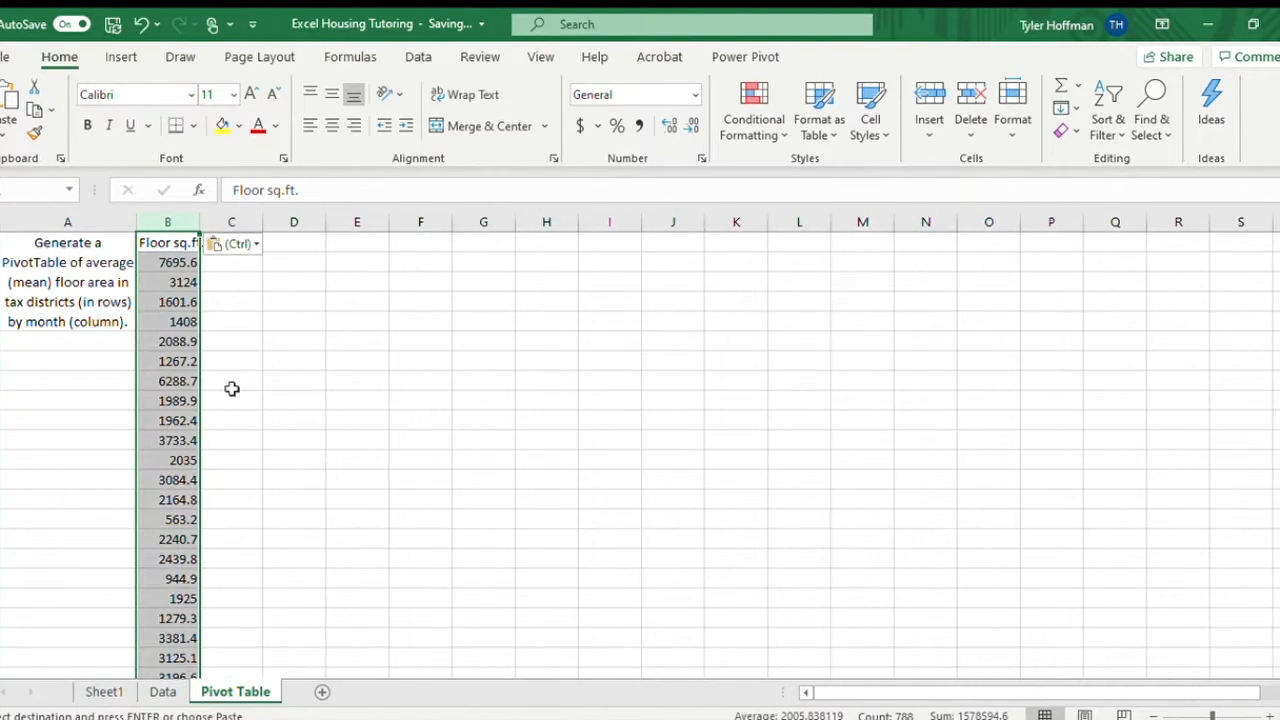
Compare the pasted floor areas with the Data sheet and autofit column B on the Pivot Table sheet.
click(163, 690)
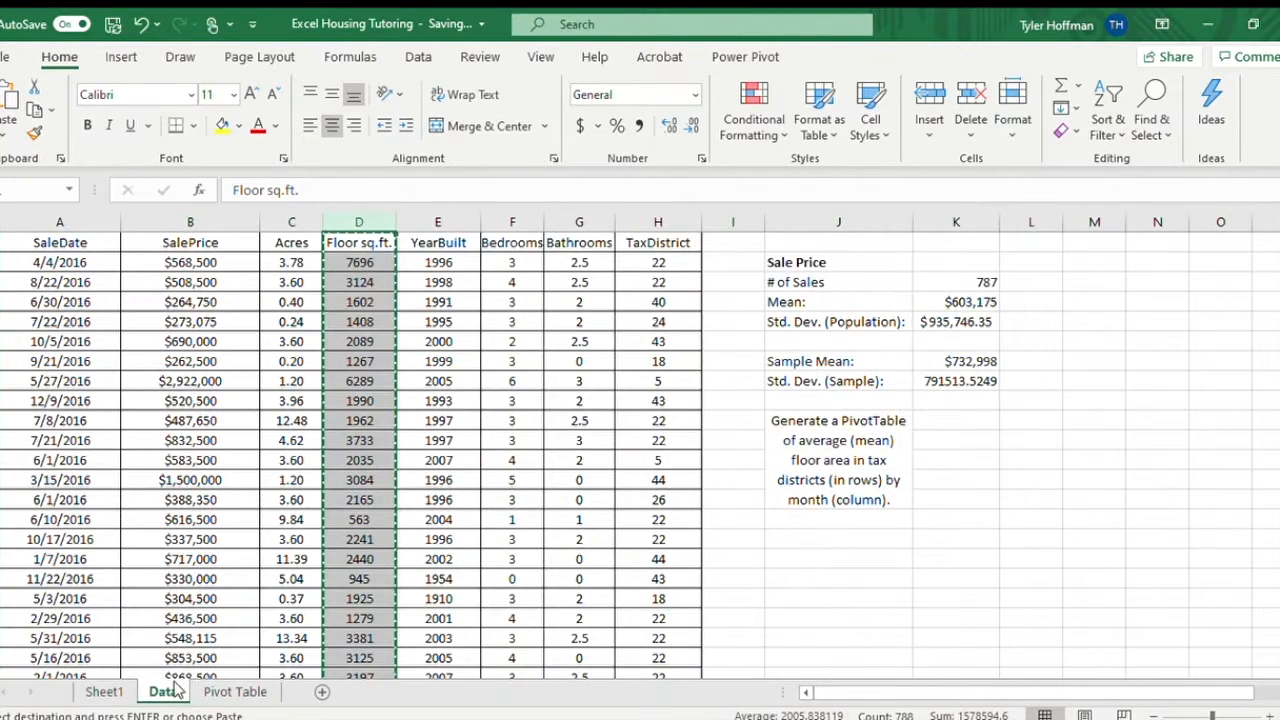
click(226, 692)
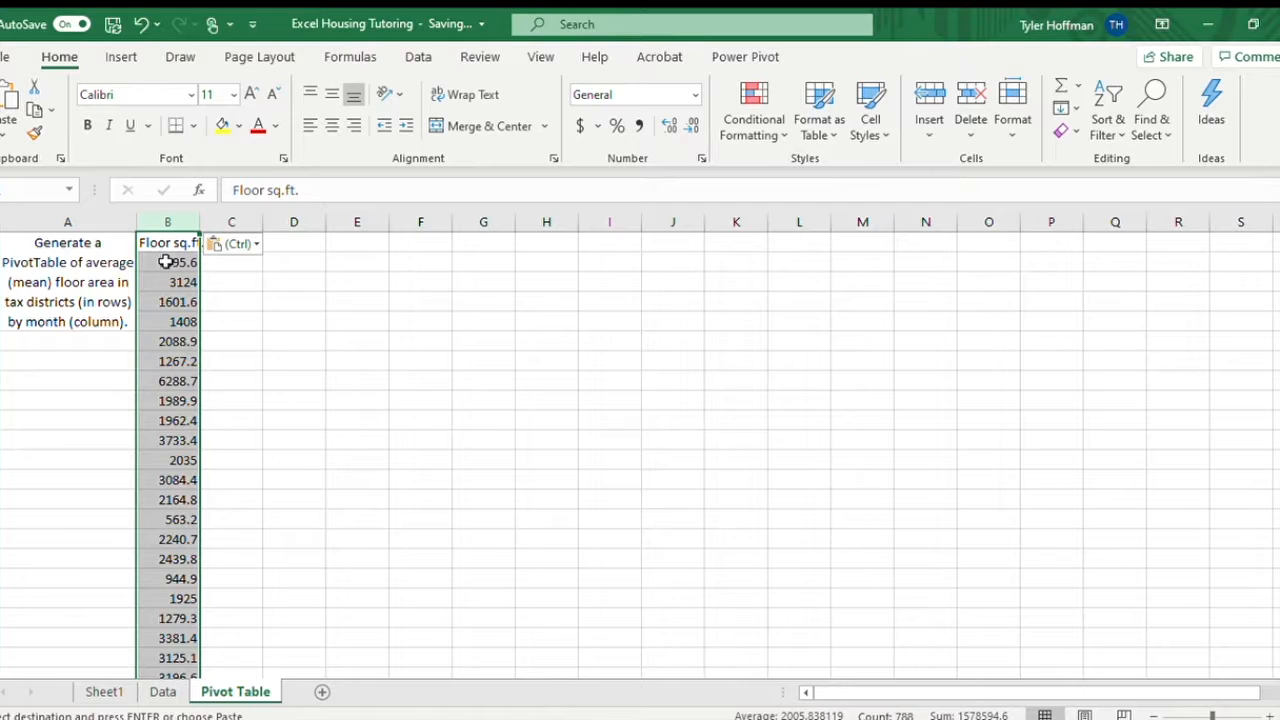
click(180, 260)
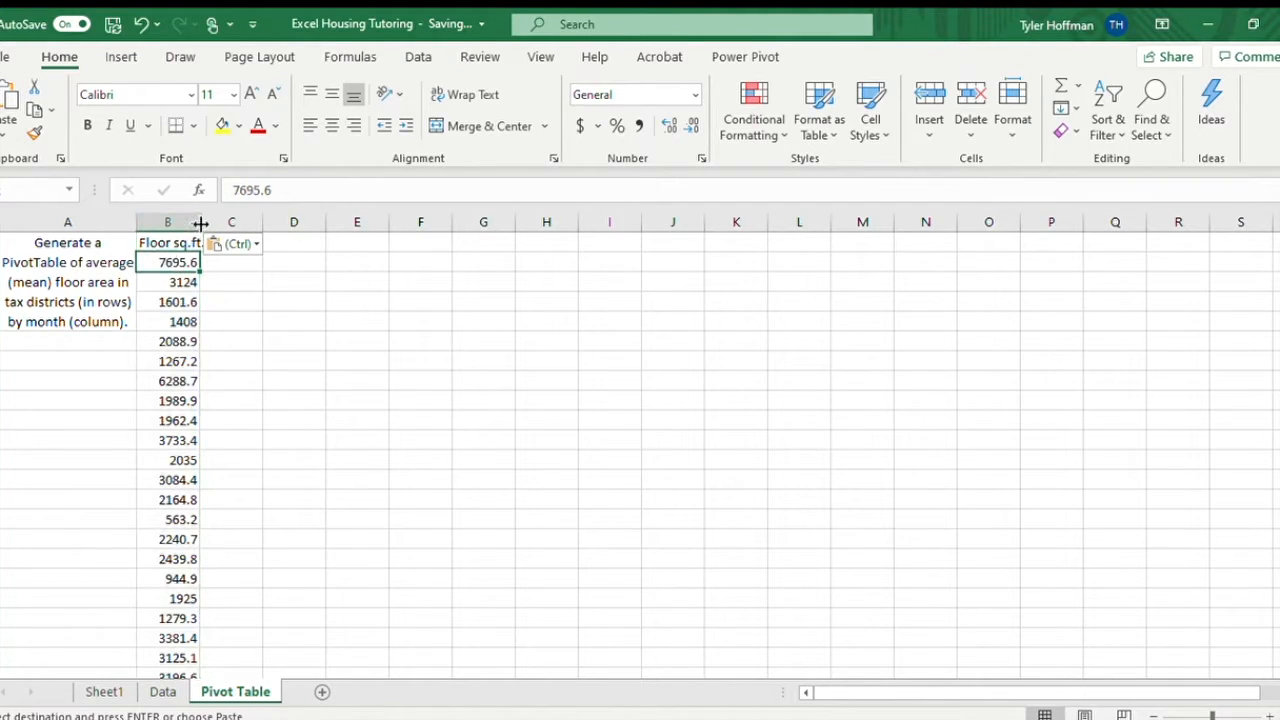
double_click(201, 222)
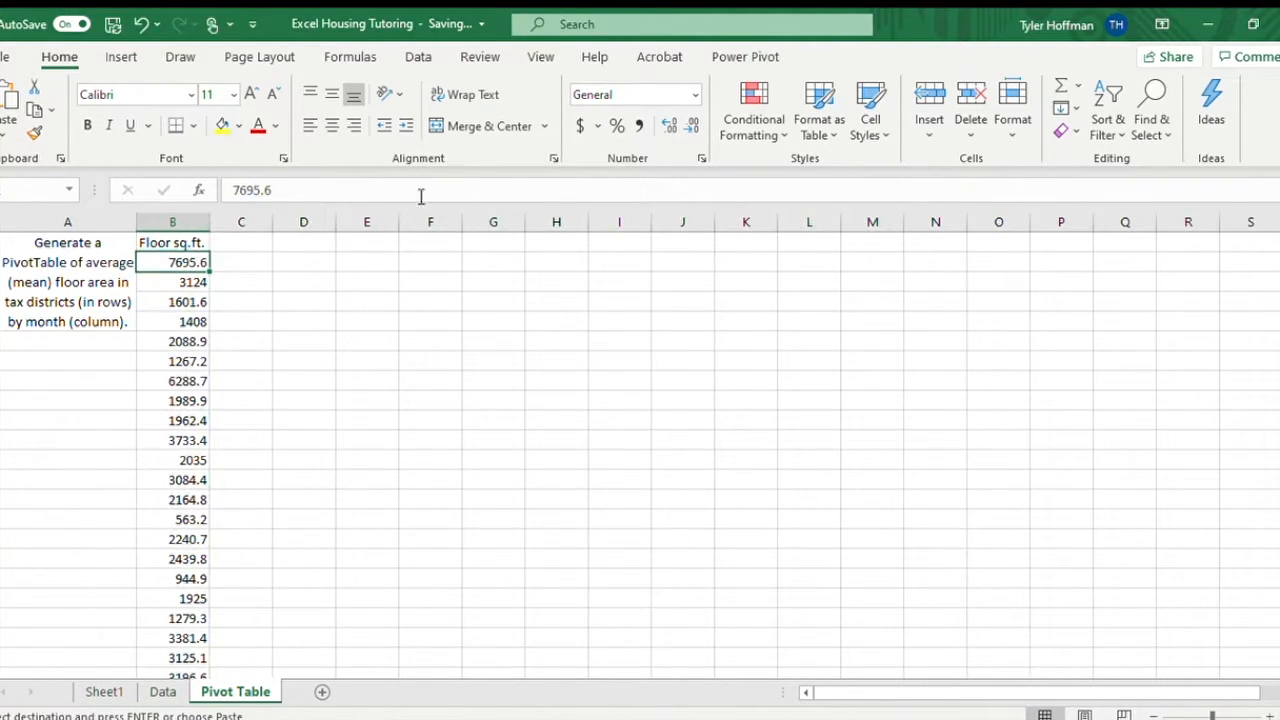
Format all floor area values from B2 downward to show no decimal places.
click(180, 240)
key(ctrl+shift+Down)
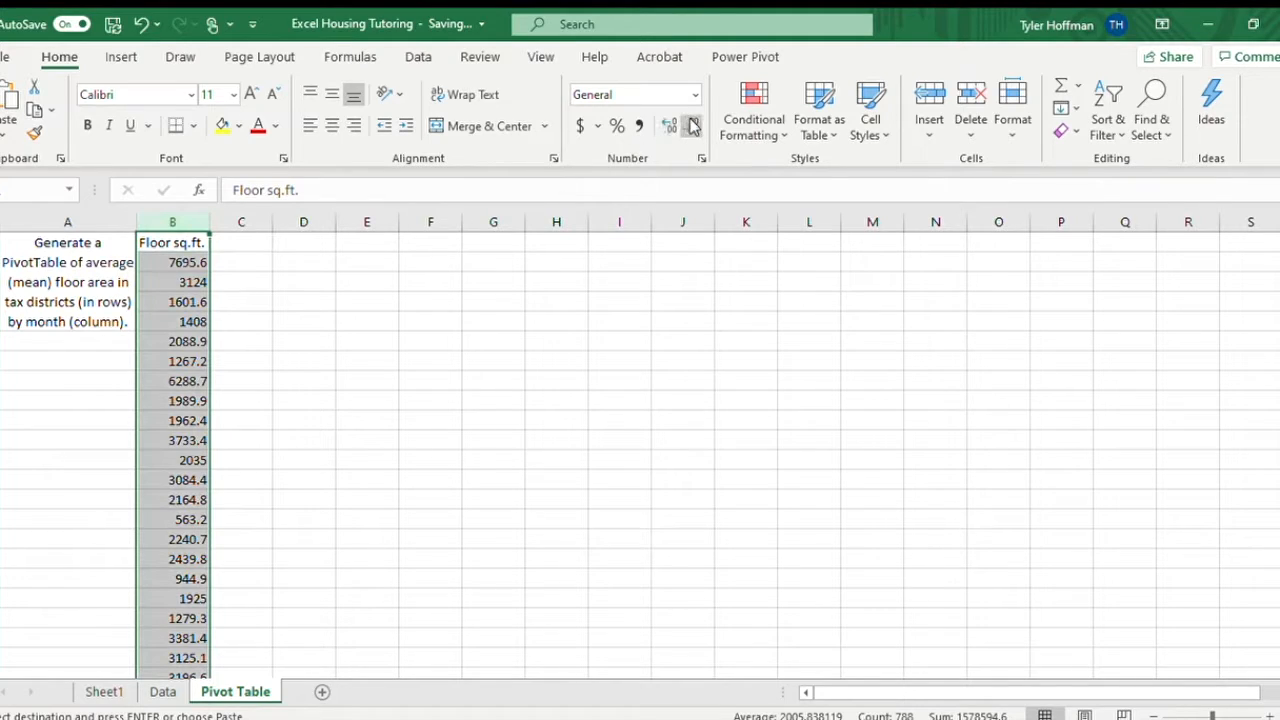
click(184, 267)
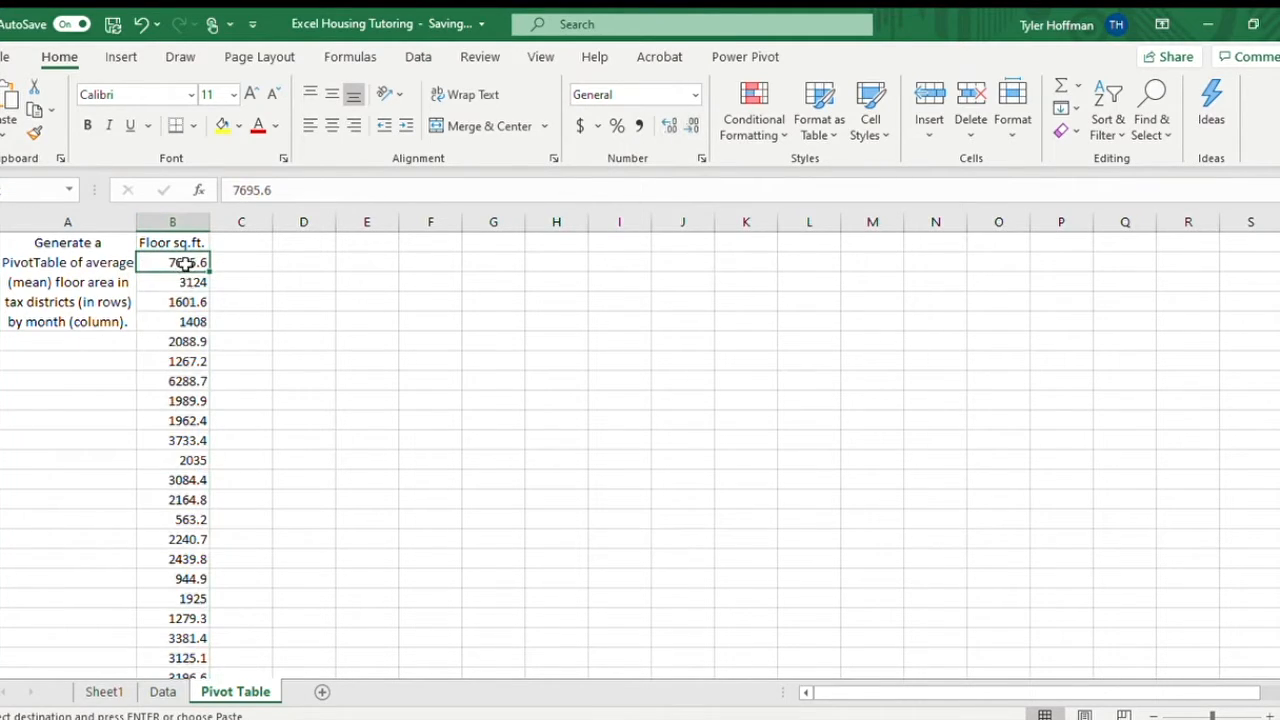
key(ctrl+shift+Down)
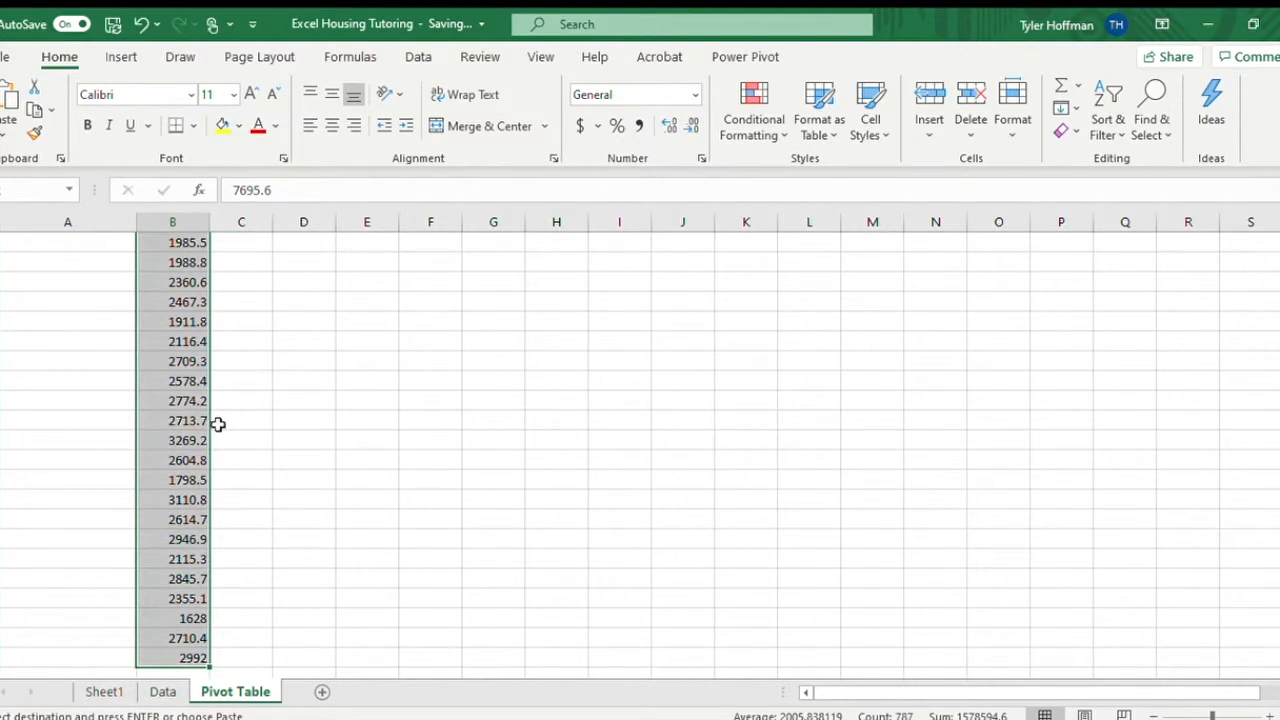
scroll(222, 422, up, 10)
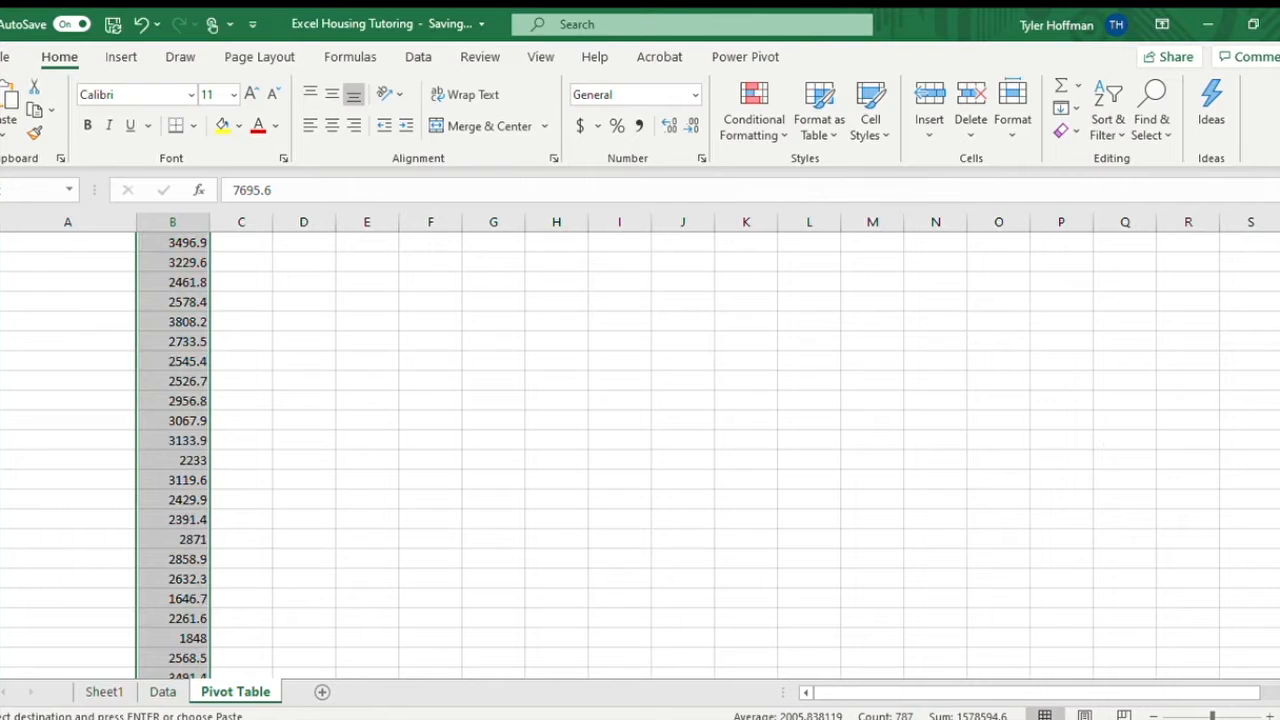
scroll(222, 422, up, 10)
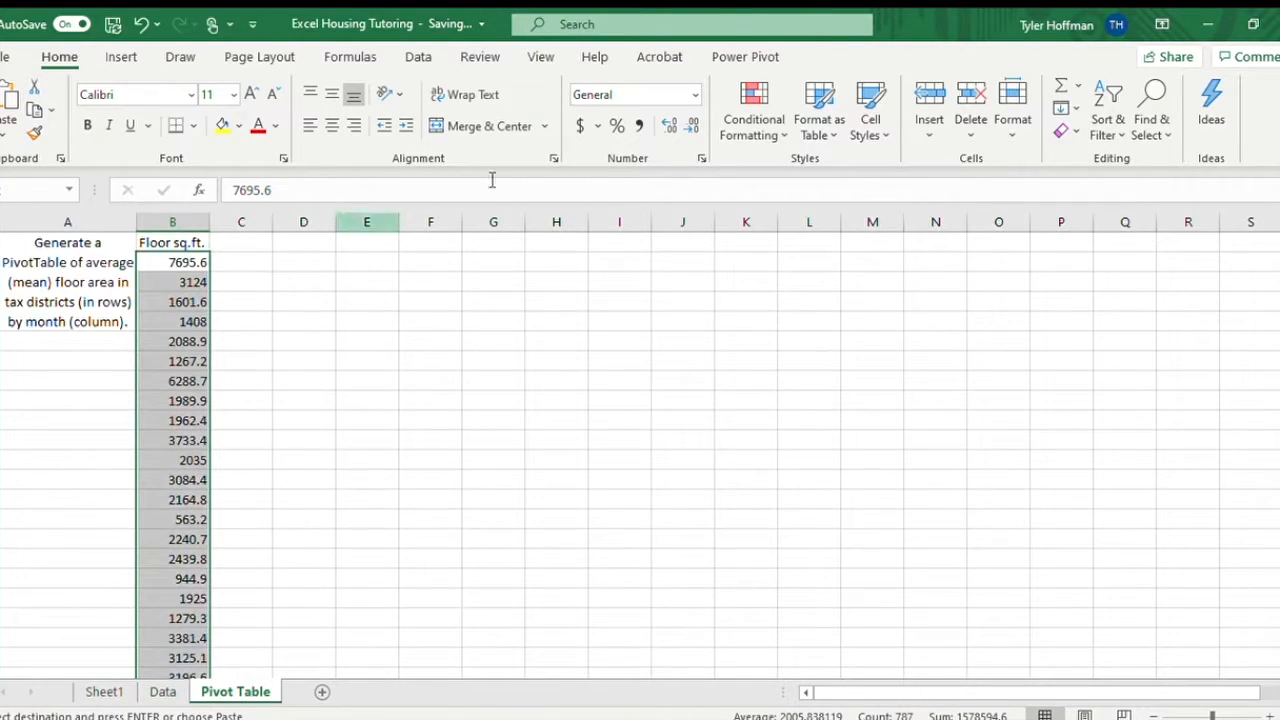
click(690, 126)
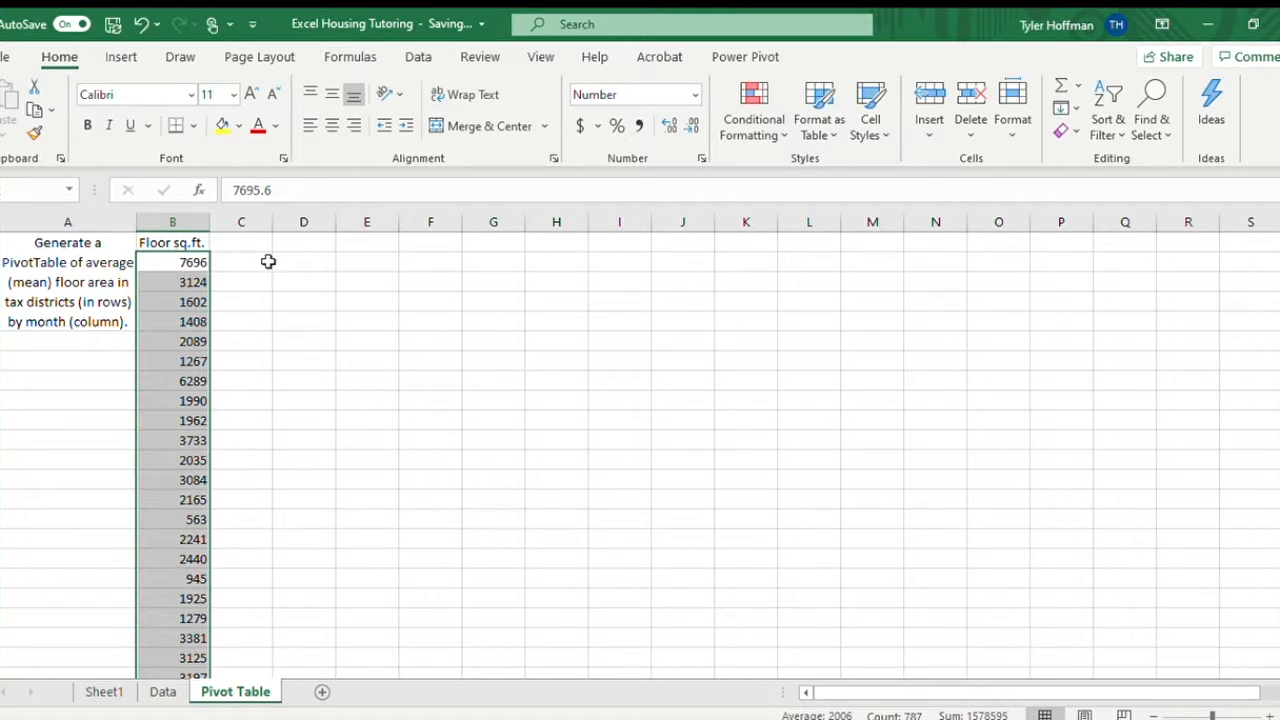
Copy the TaxDistrict column from the Data sheet for placement at cell C1 of the Pivot Table sheet.
click(251, 245)
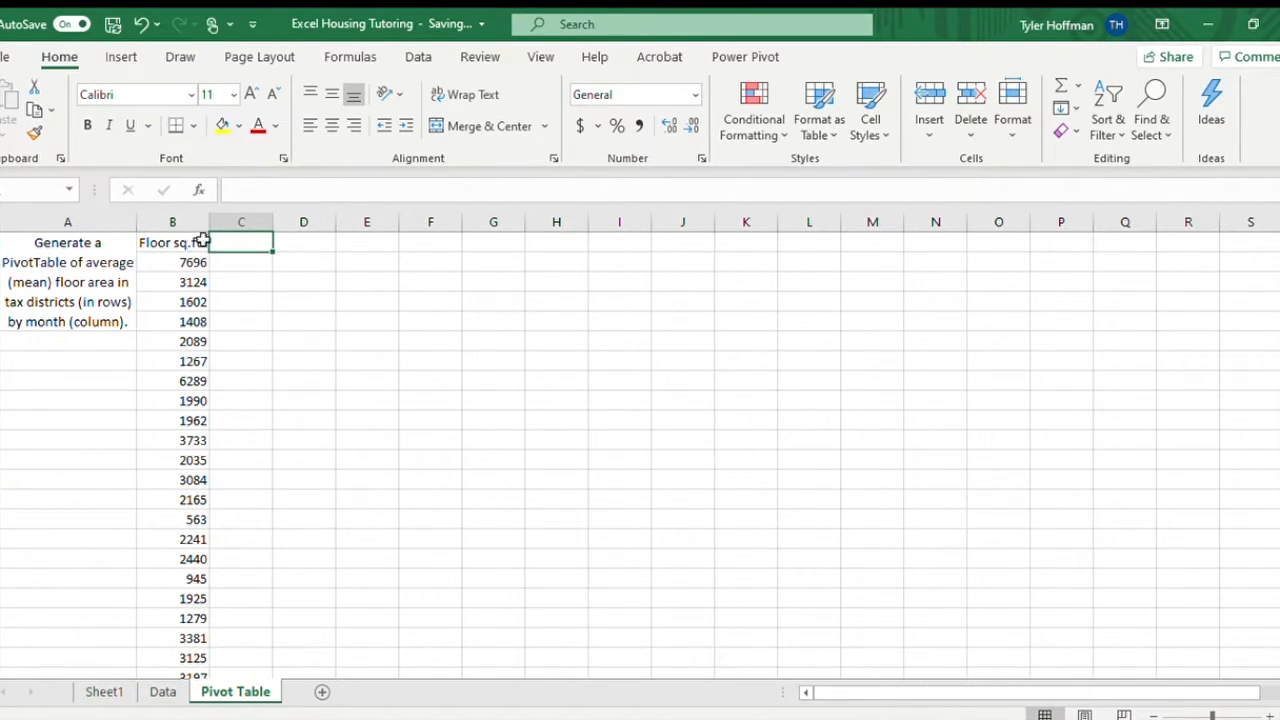
click(160, 692)
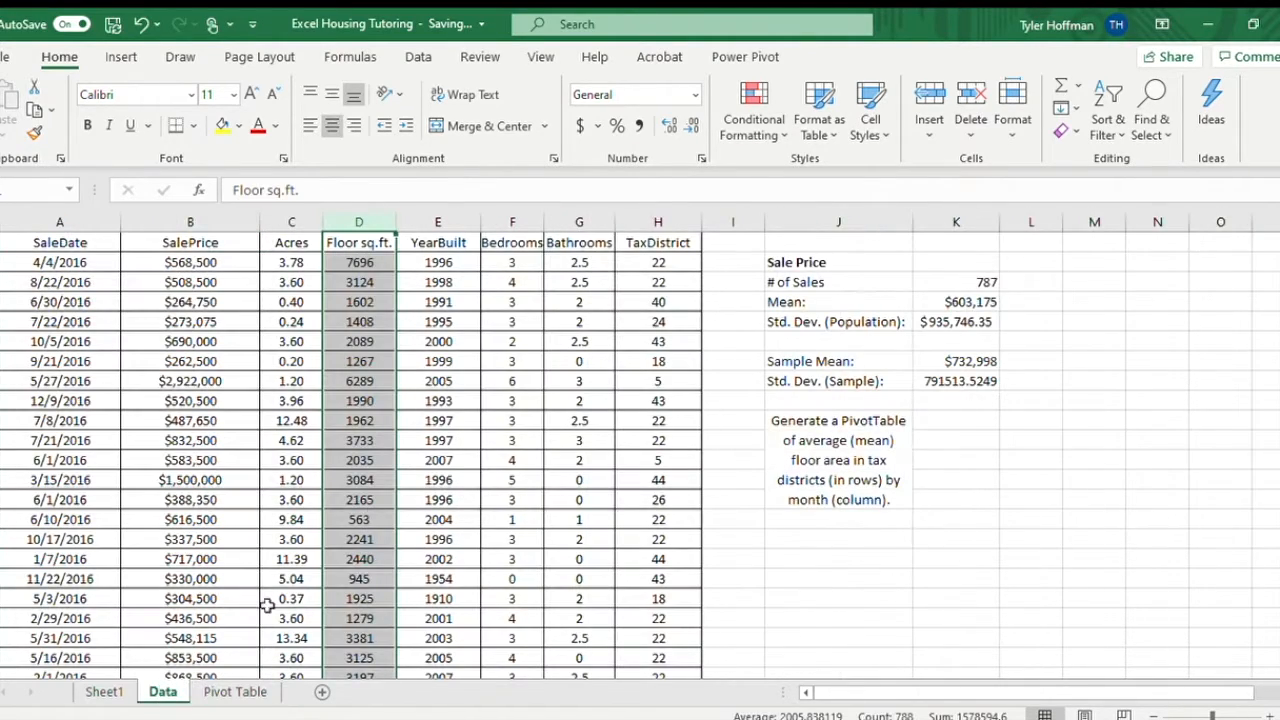
click(682, 228)
key(ctrl+c)
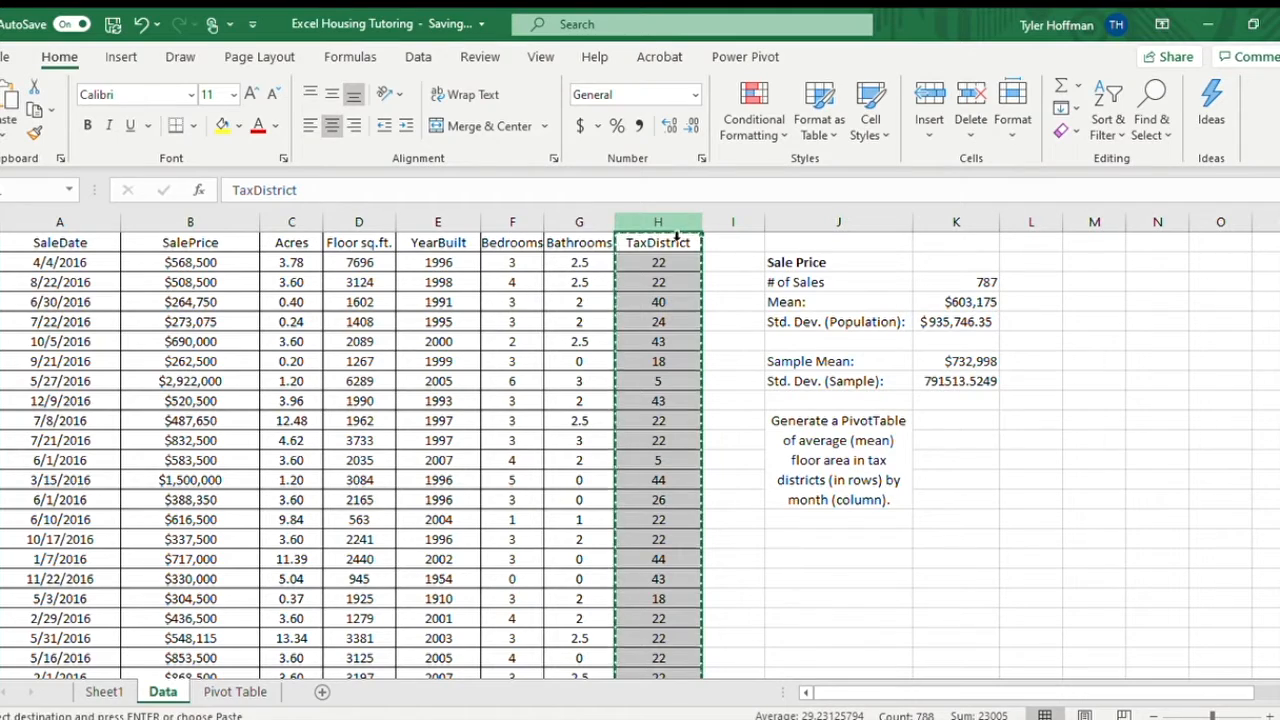
click(236, 691)
Try pasting the TaxDistrict column into column C as values only, and undo the paste.
key(ctrl+v)
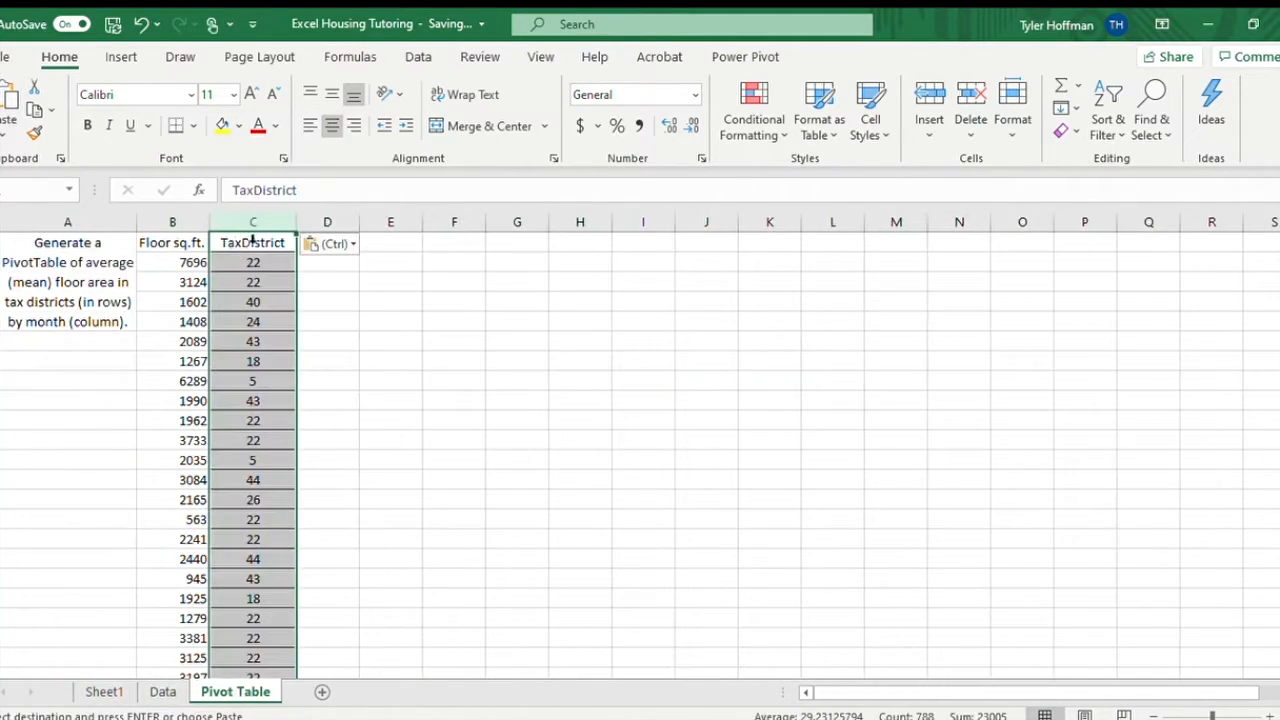
click(342, 243)
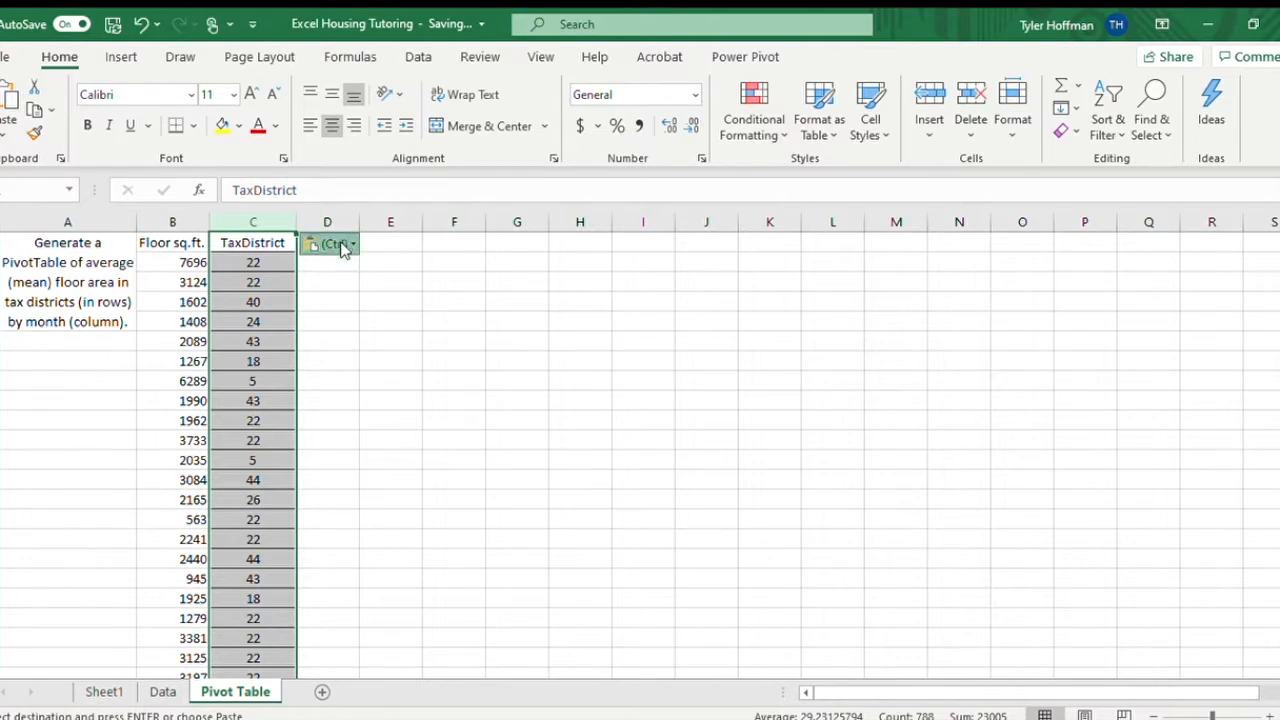
click(307, 387)
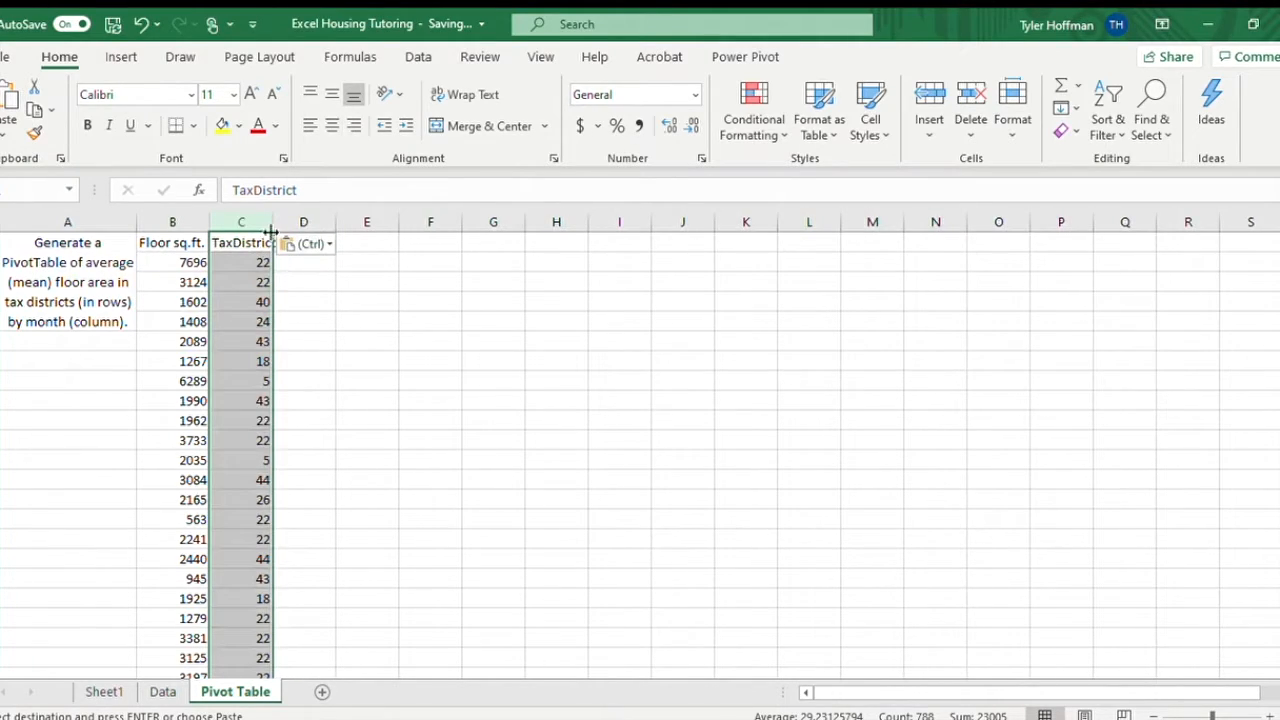
key(ctrl+z)
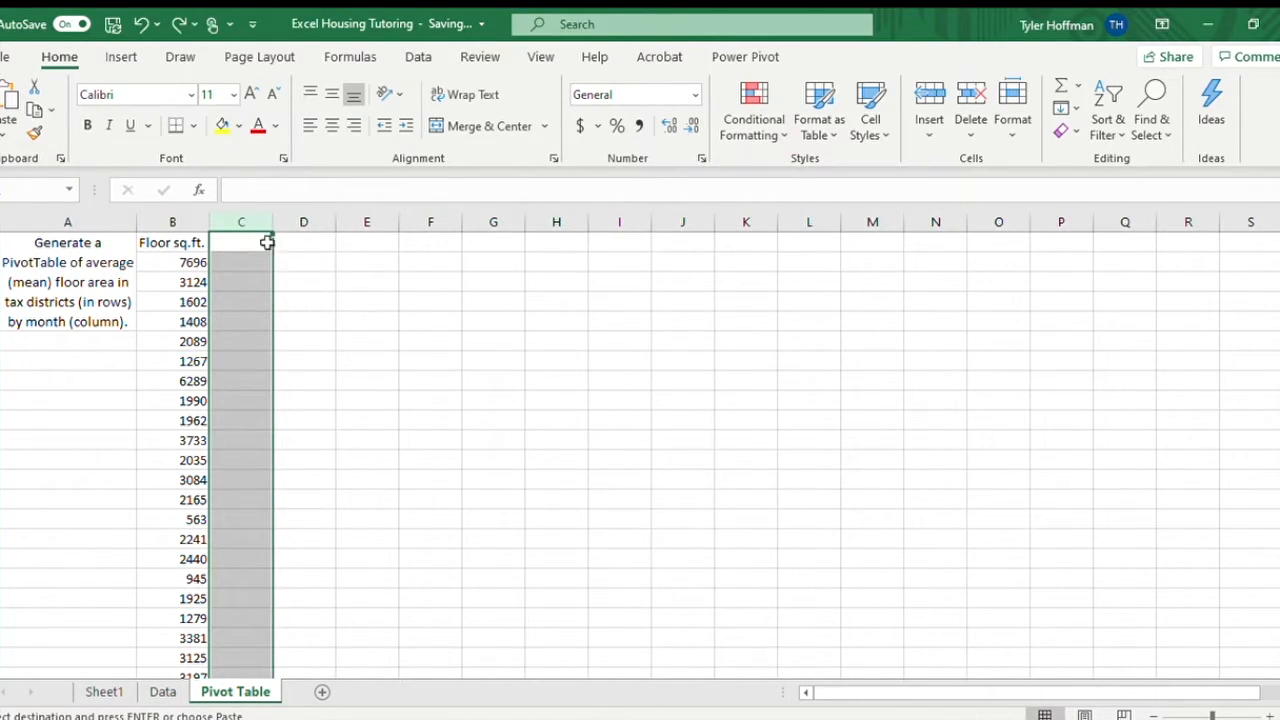
Paste the TaxDistrict column into column C with its source formatting and clear the copy selection.
key(ctrl+v)
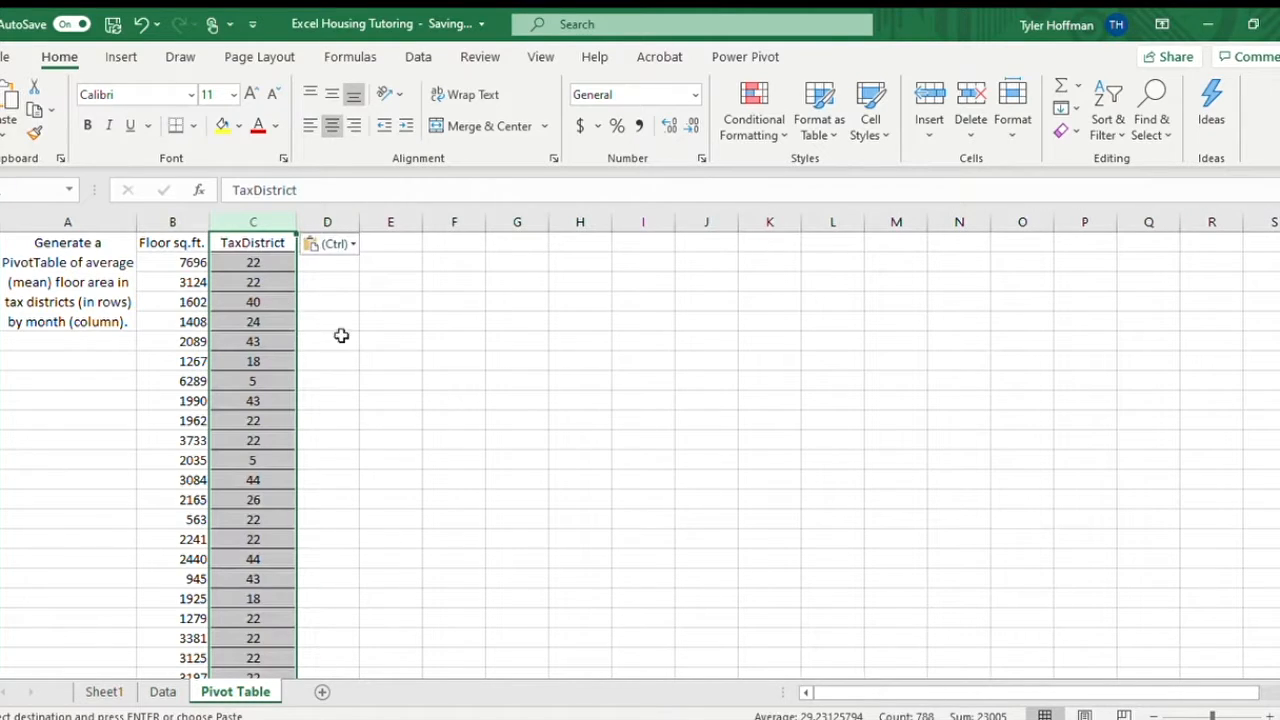
click(337, 300)
key(Escape)
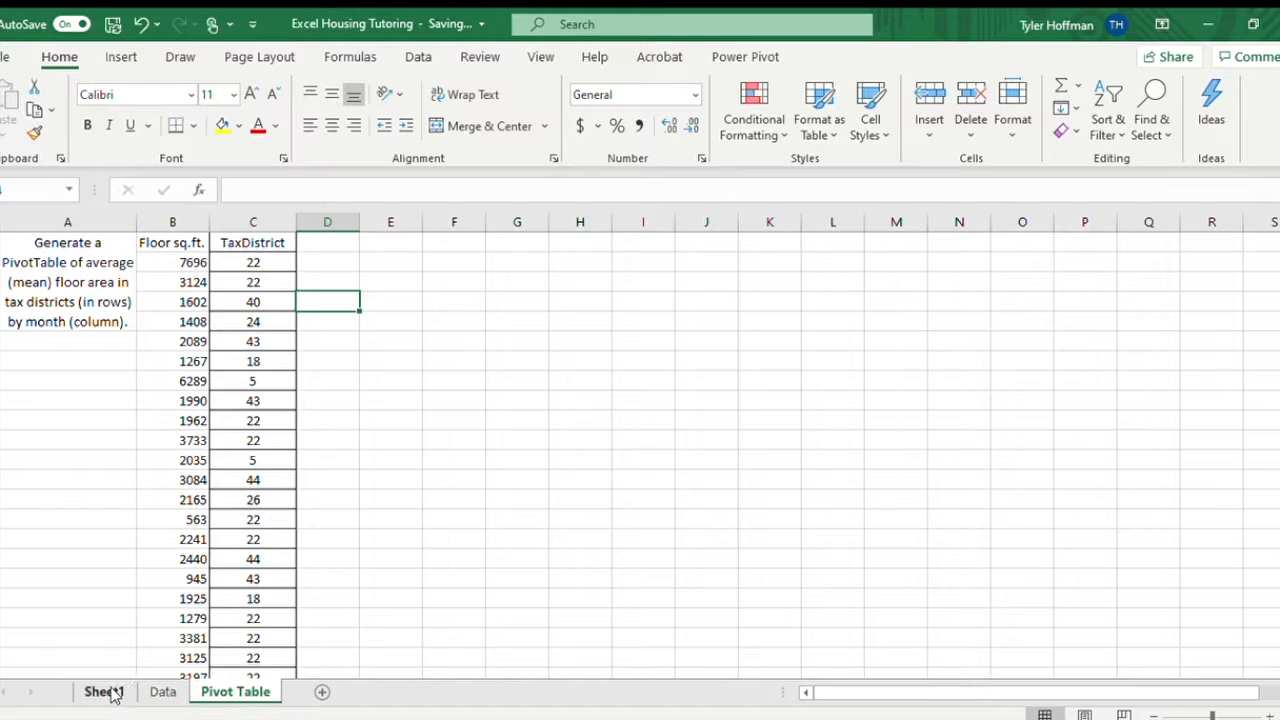
On the Data sheet, insert a new column between SaleDate and SalePrice and title it SaleMonth.
click(162, 691)
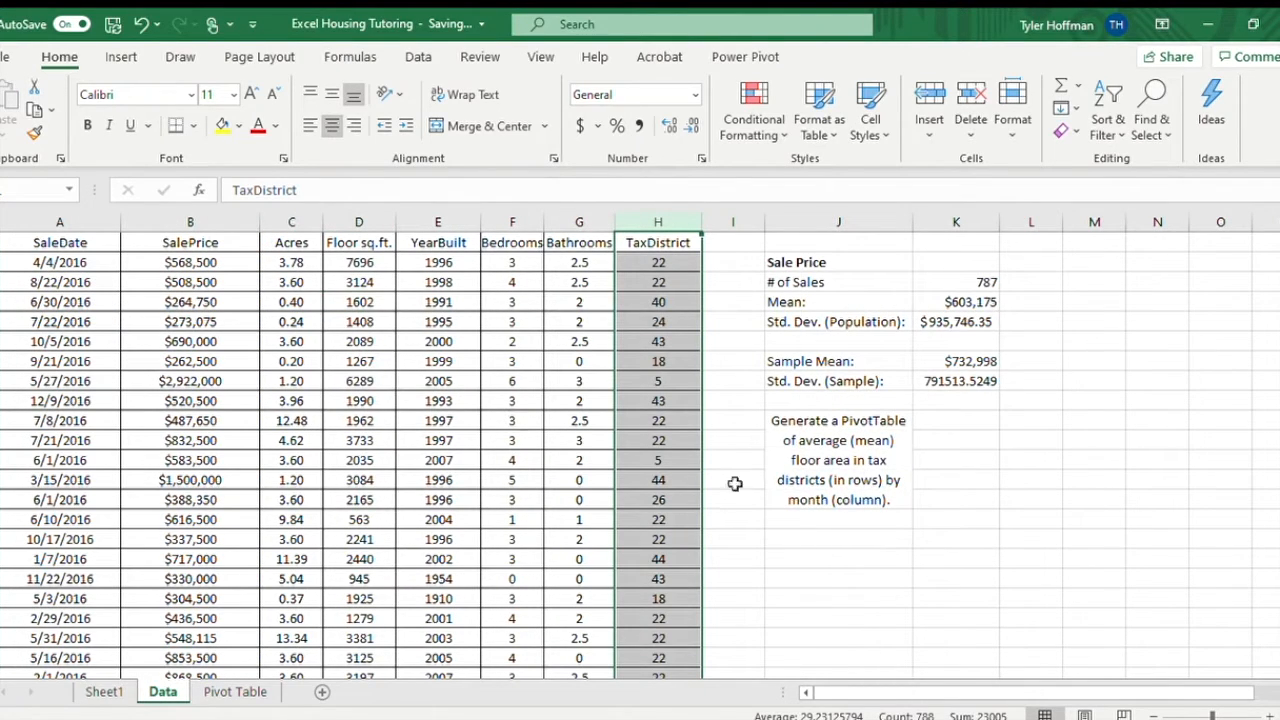
click(92, 222)
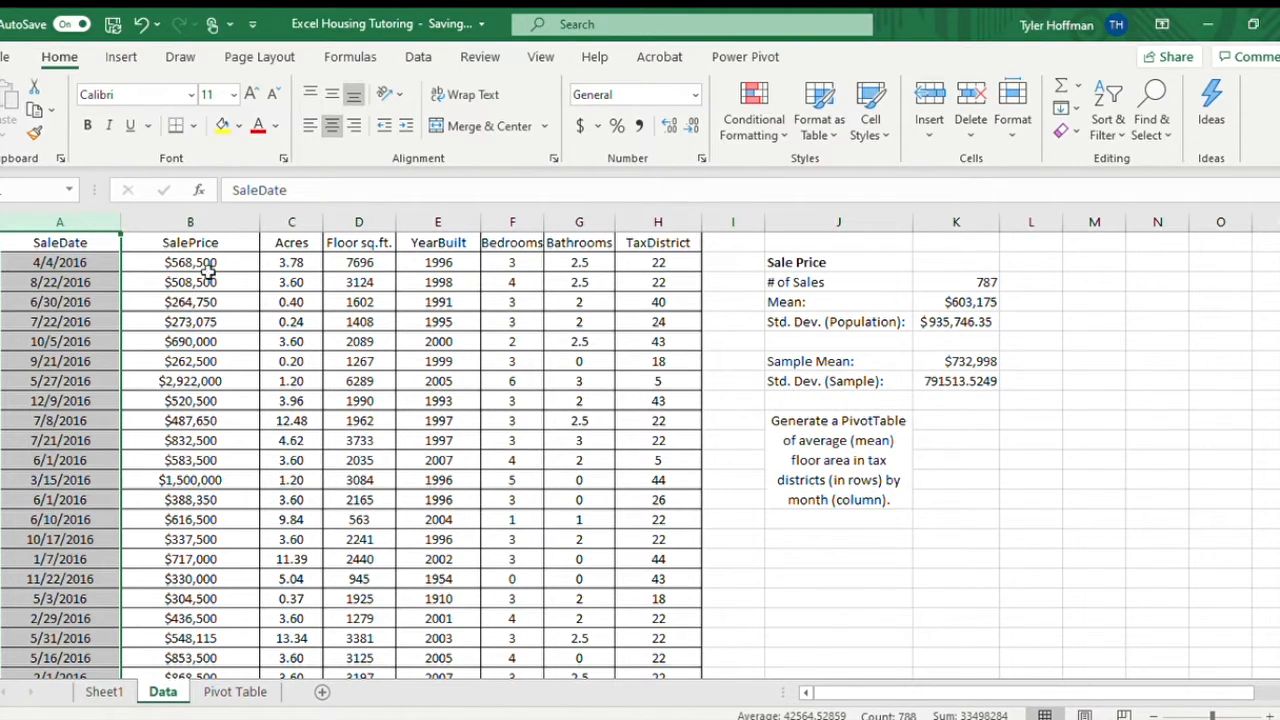
click(158, 229)
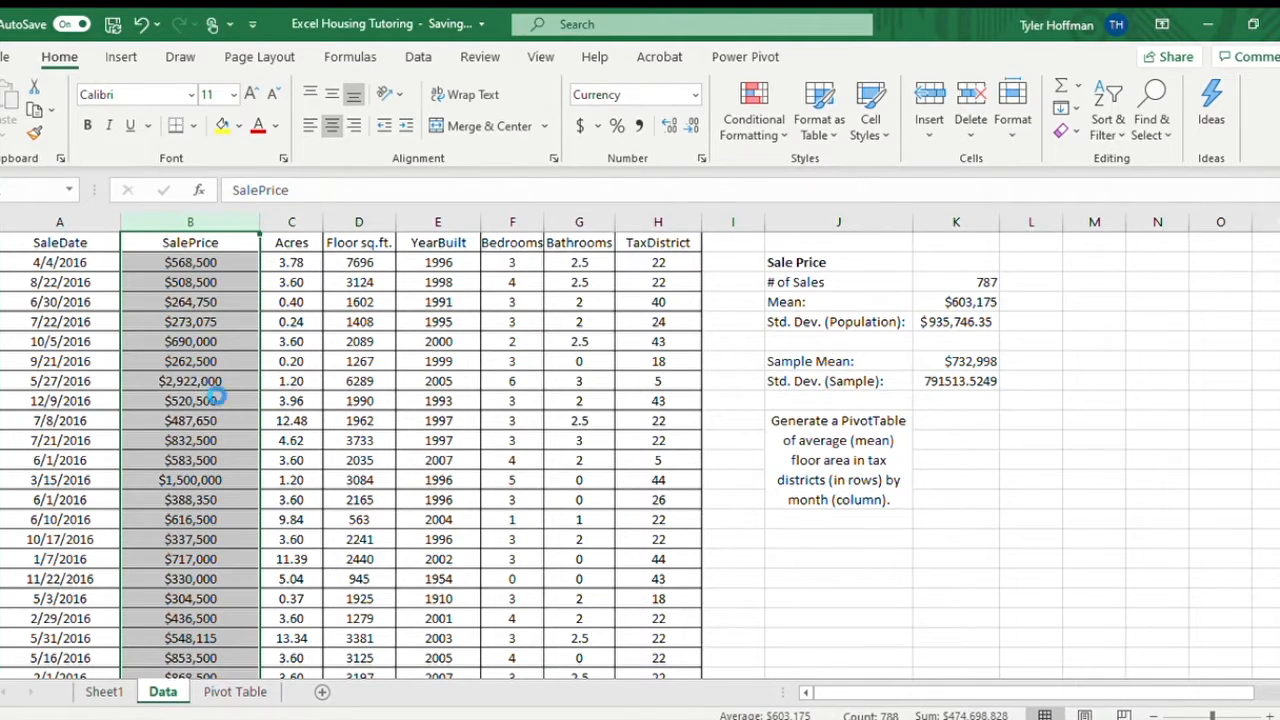
key(ctrl+shift+plus)
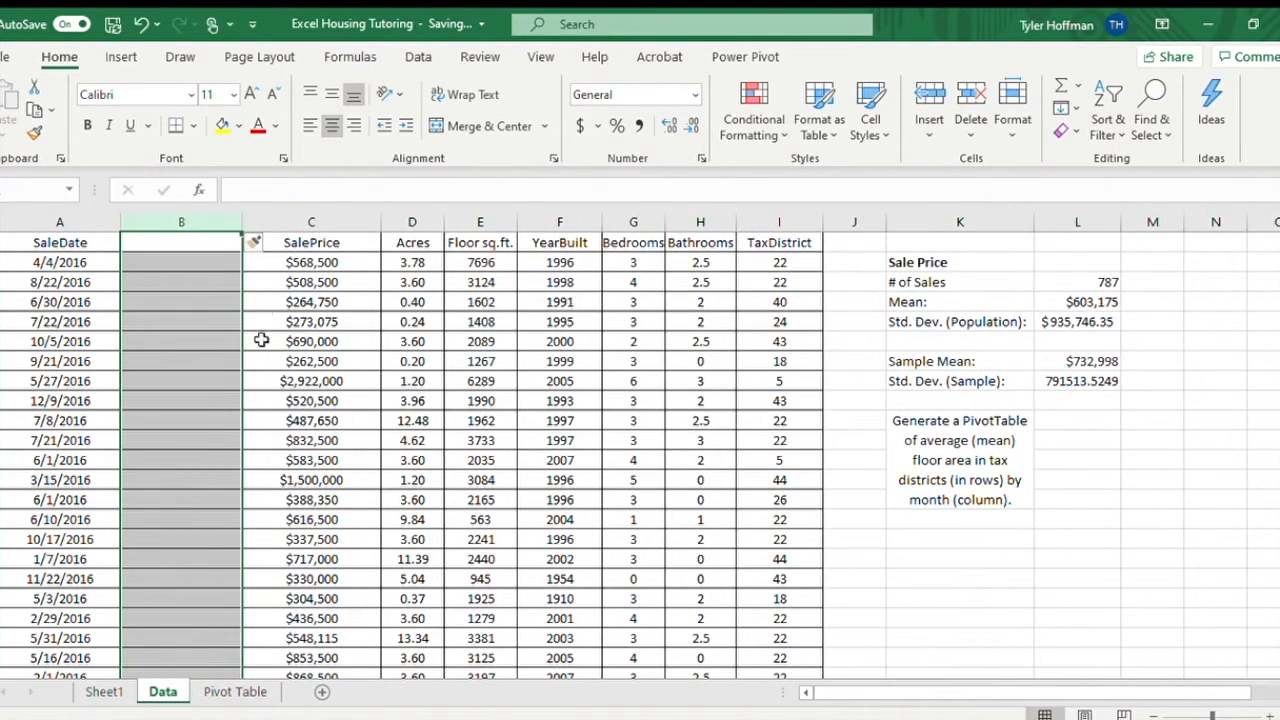
click(177, 241)
text(Sale)
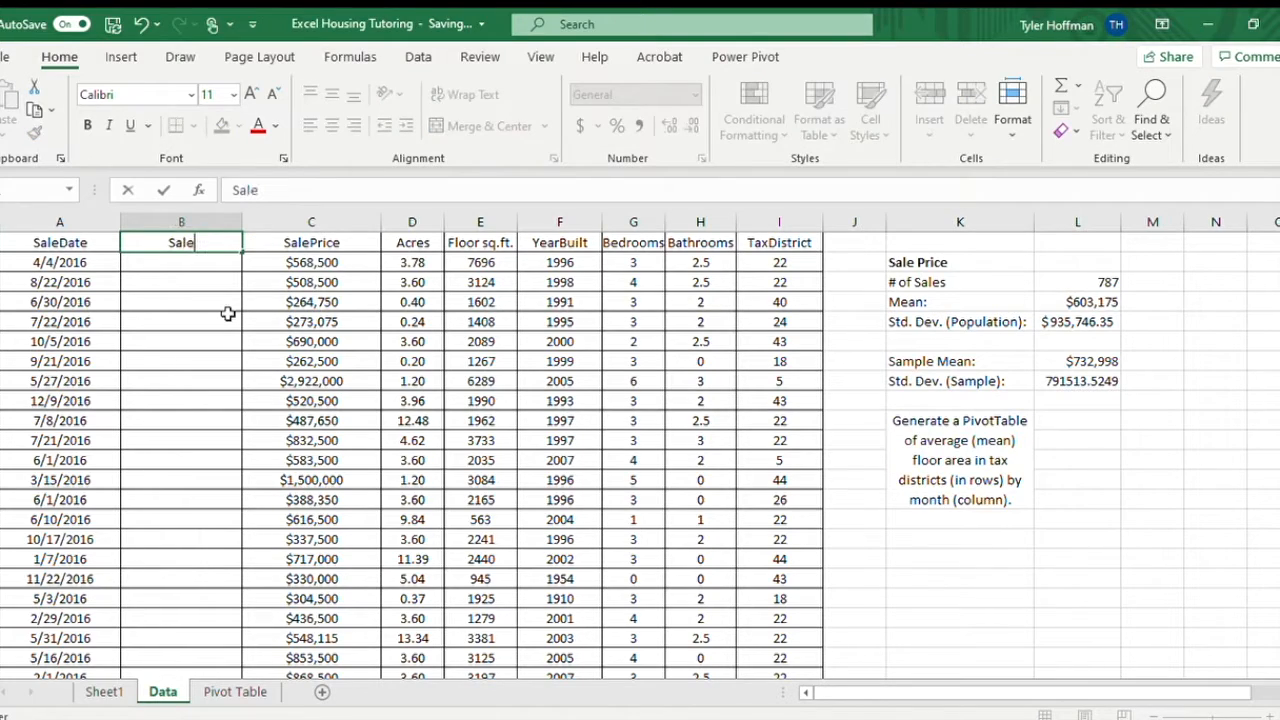
text(Month)
key(Return)
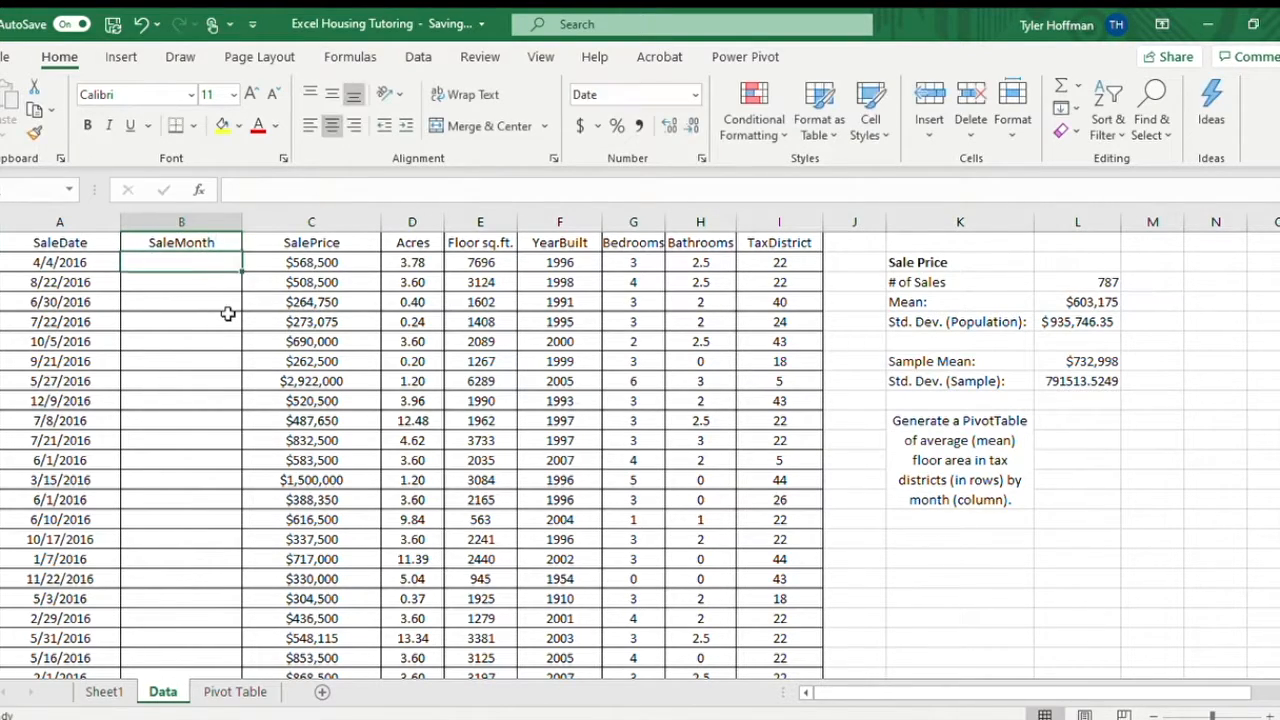
Try the General number format on the first sale date in A2, and undo the change.
click(40, 262)
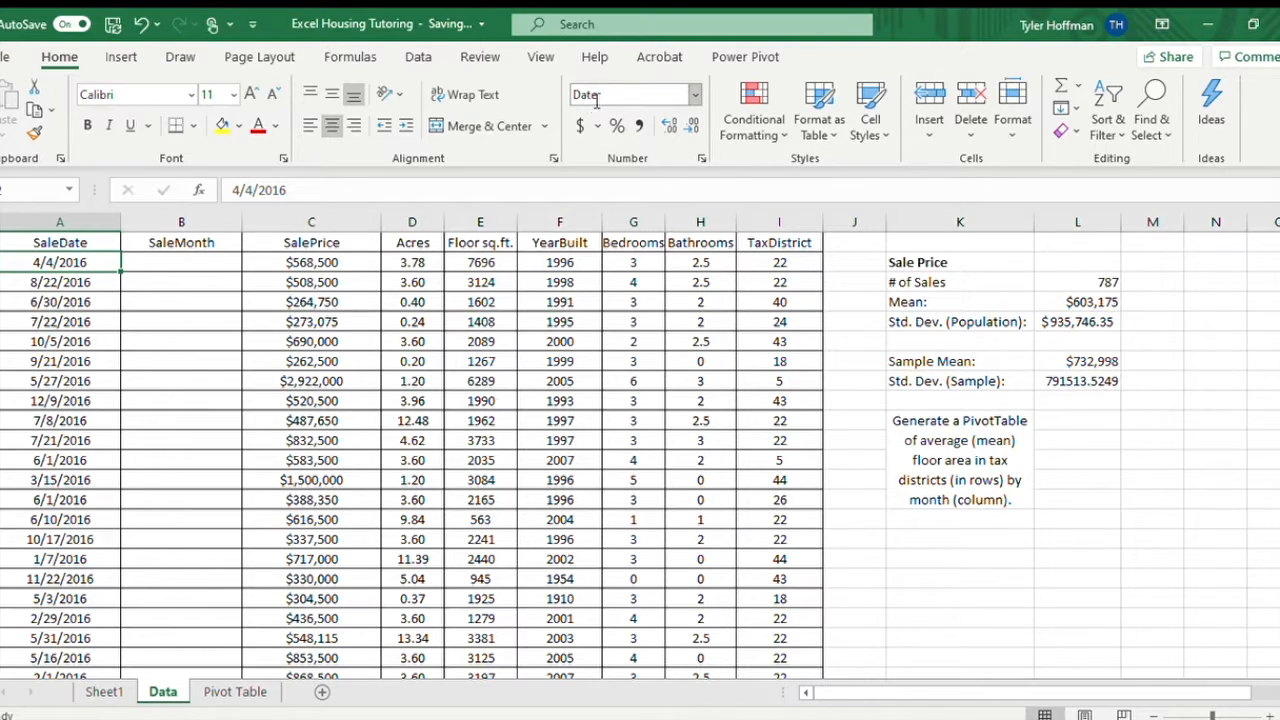
click(168, 262)
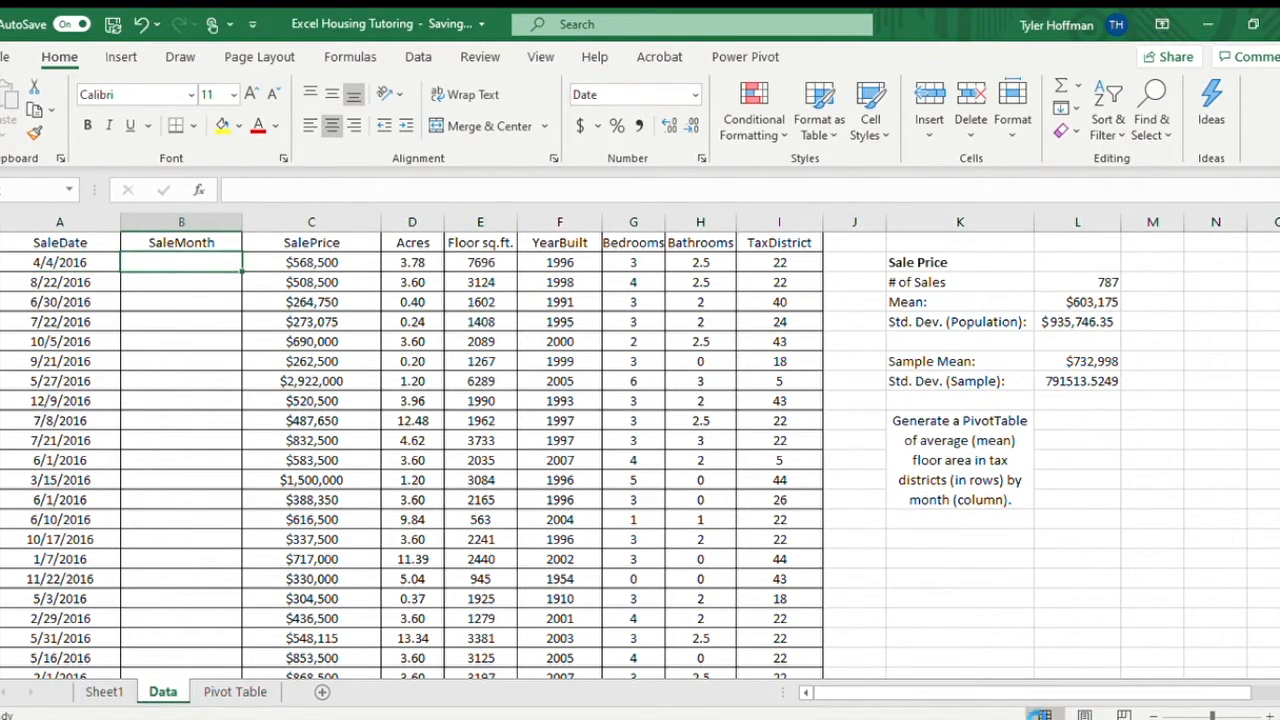
click(1035, 668)
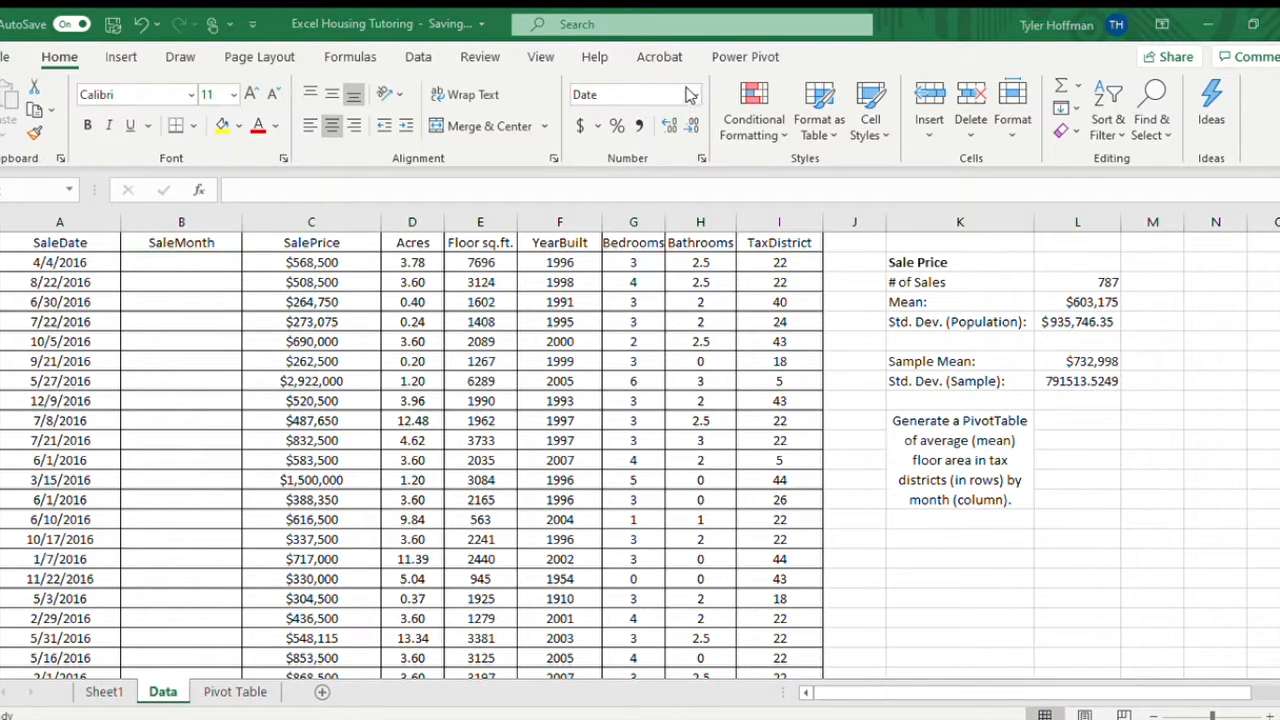
click(42, 262)
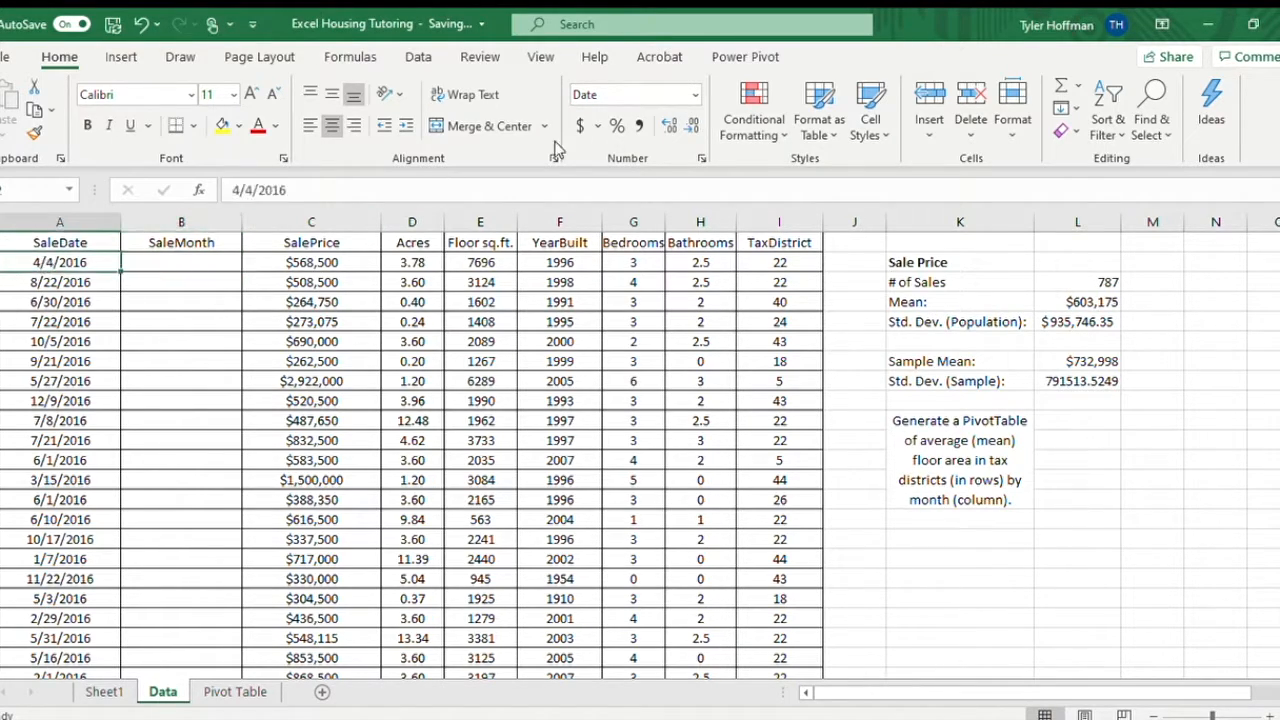
click(695, 95)
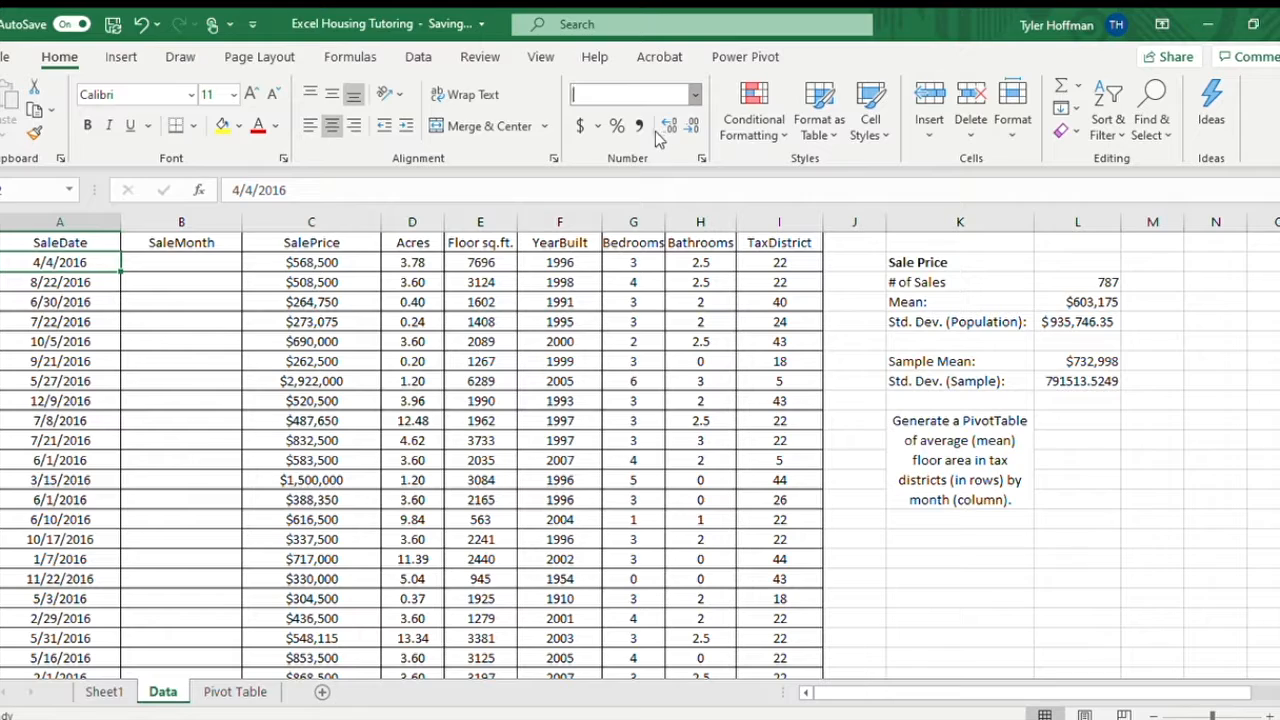
click(657, 137)
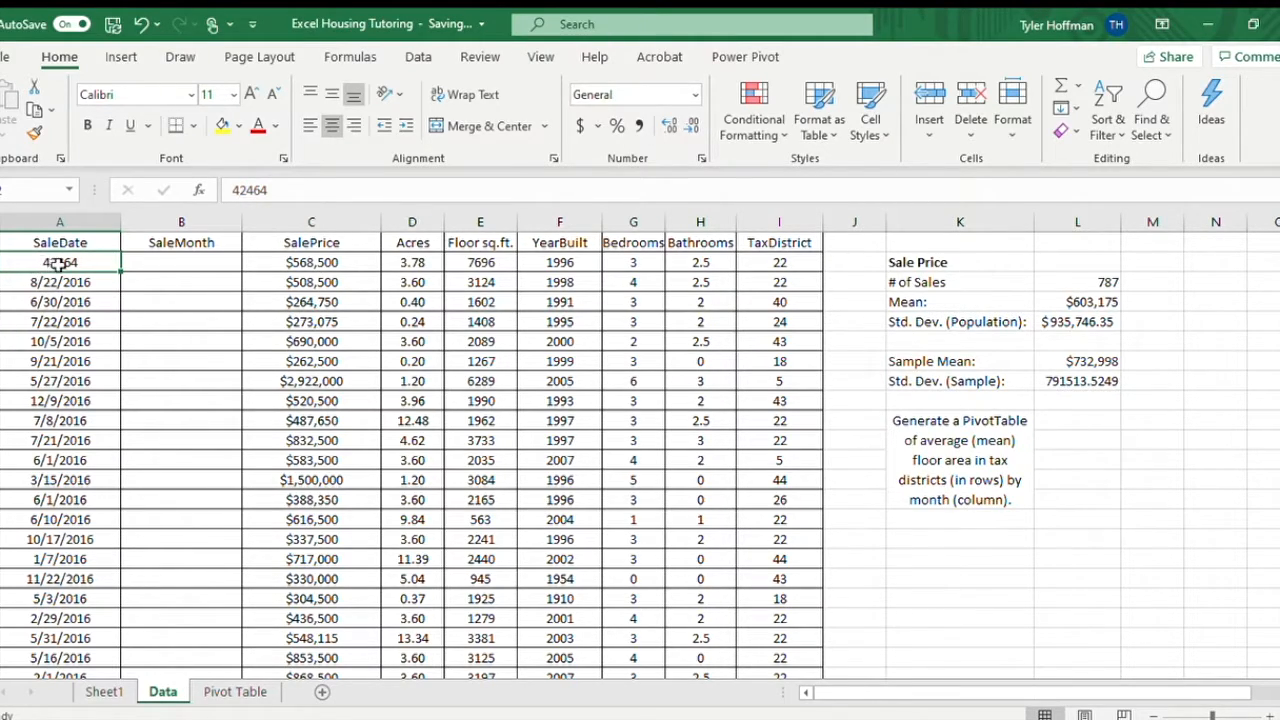
click(690, 96)
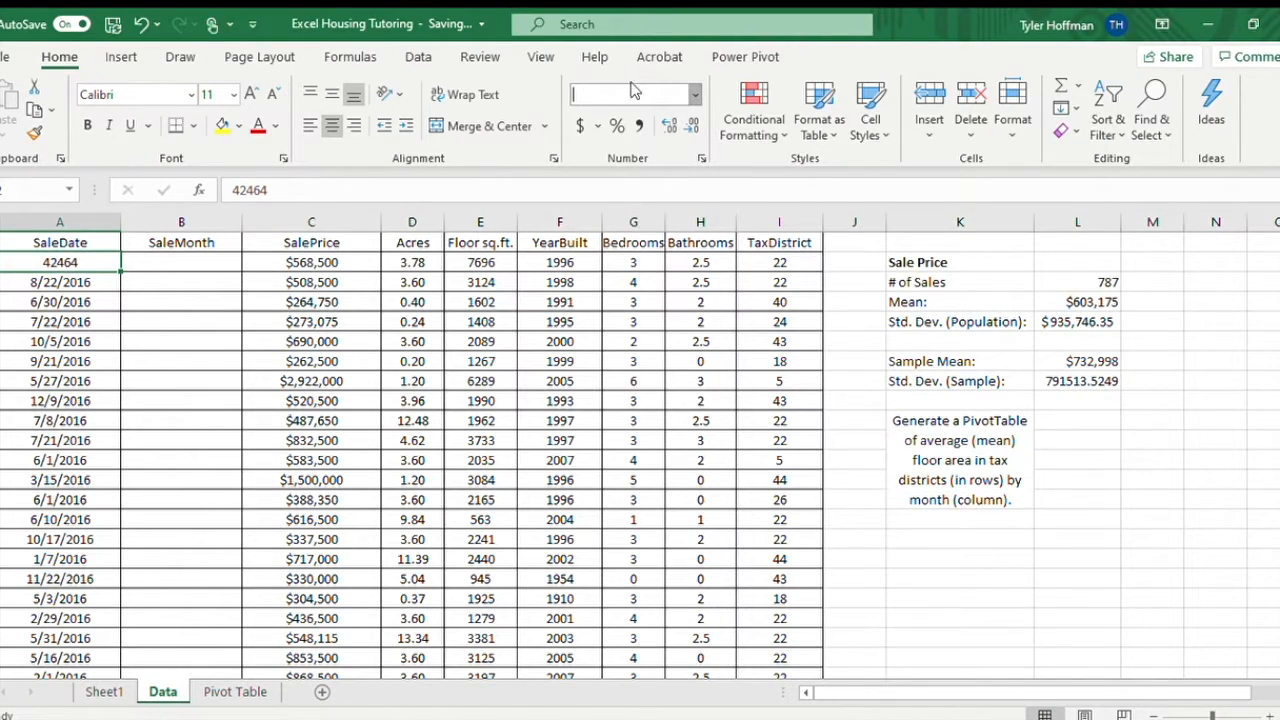
click(694, 92)
key(ctrl+z)
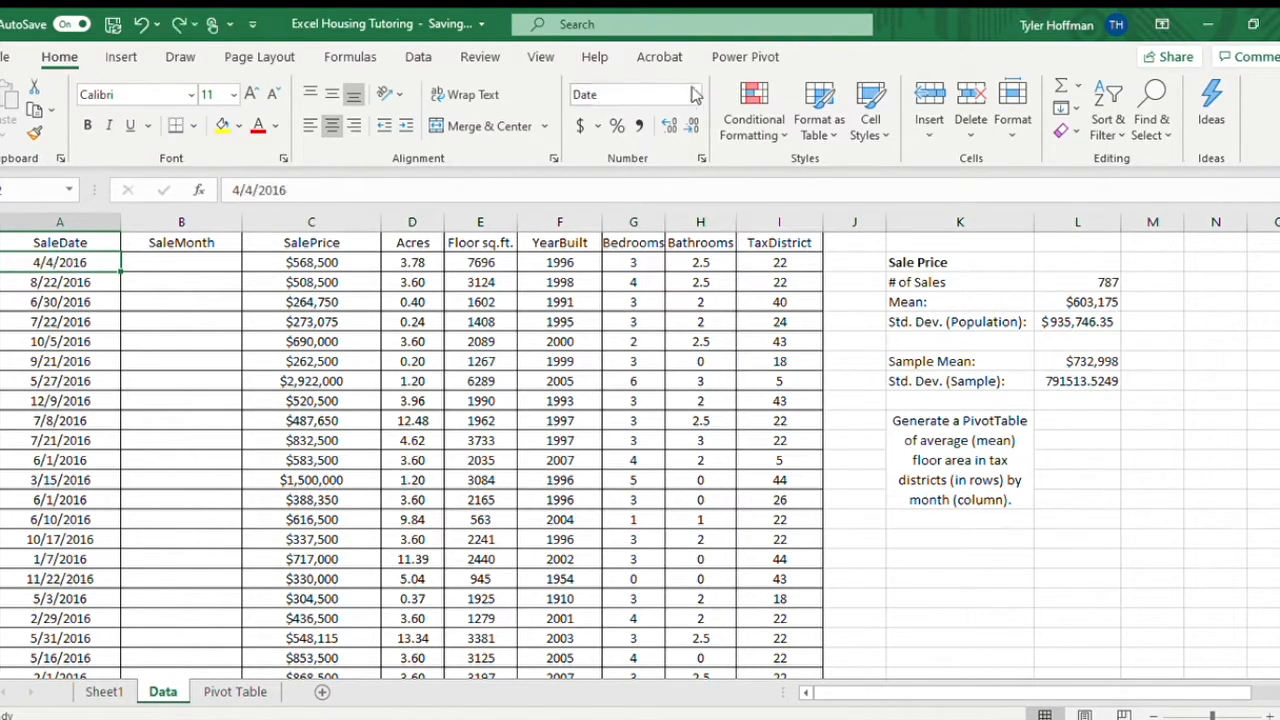
Enter the formula =MONTH(A2) in cell B2 to extract the month from the first sale date.
click(149, 263)
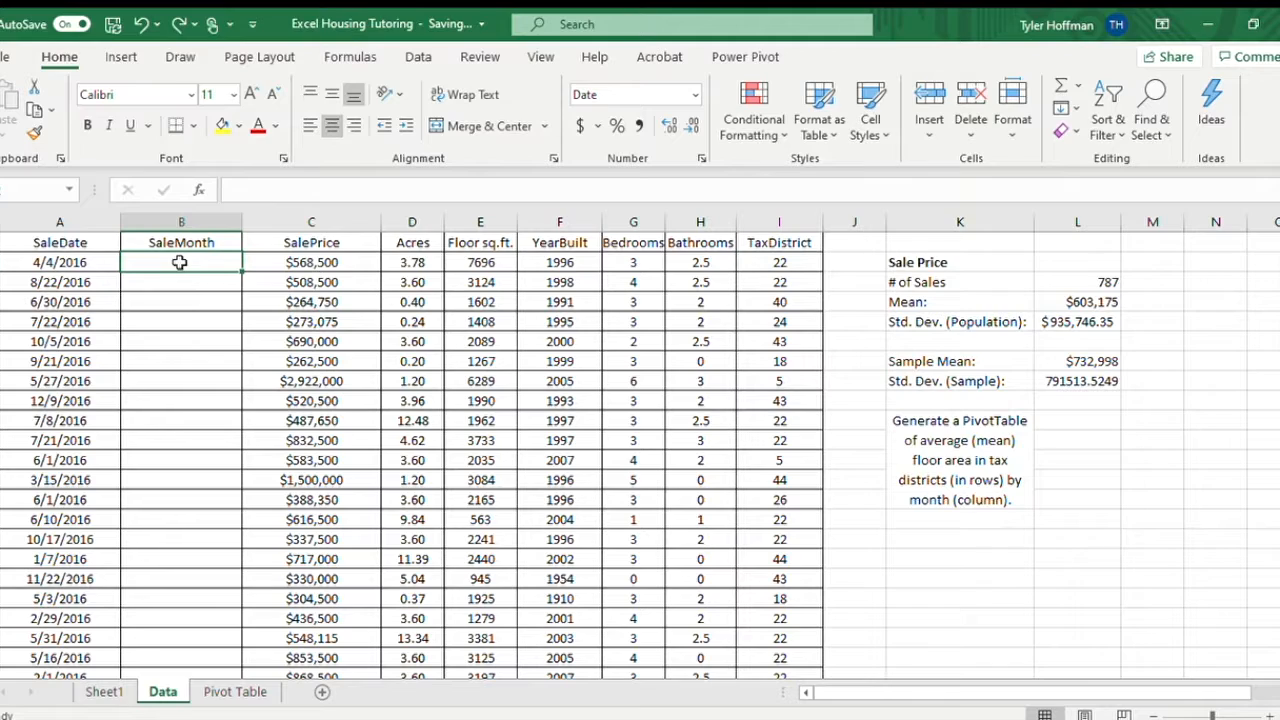
text(=m)
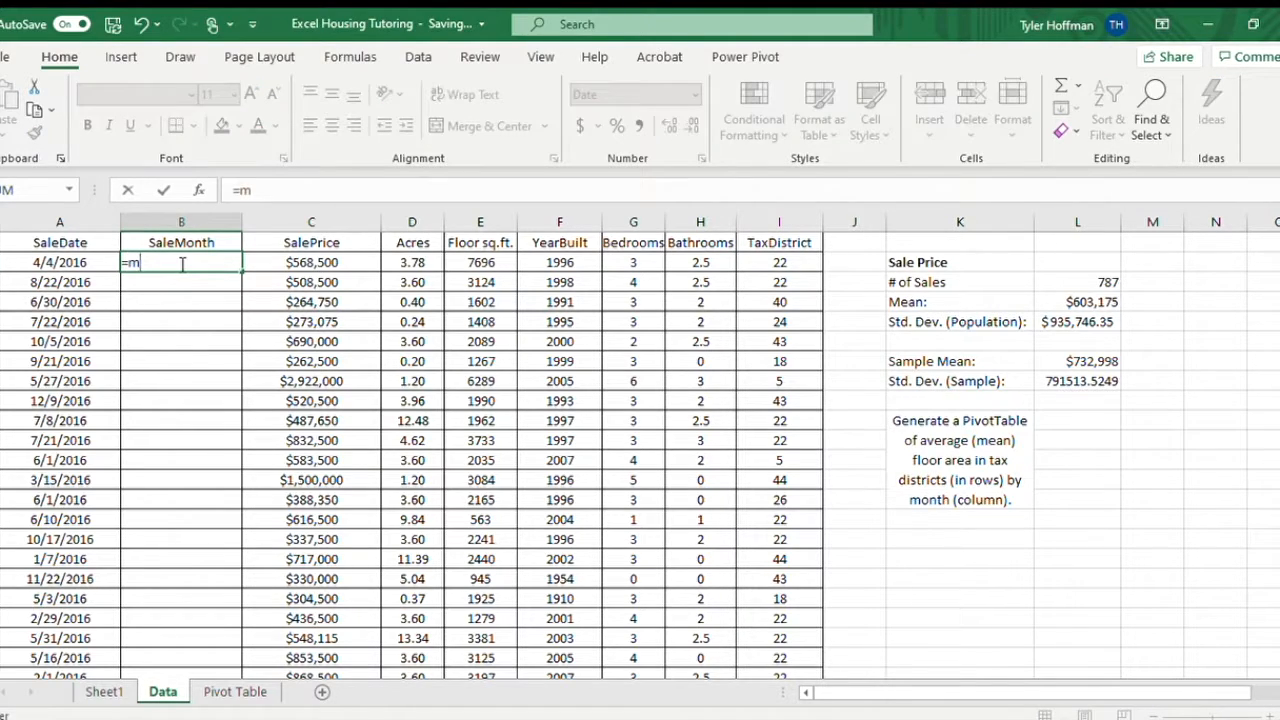
text(on)
key(Tab)
click(66, 258)
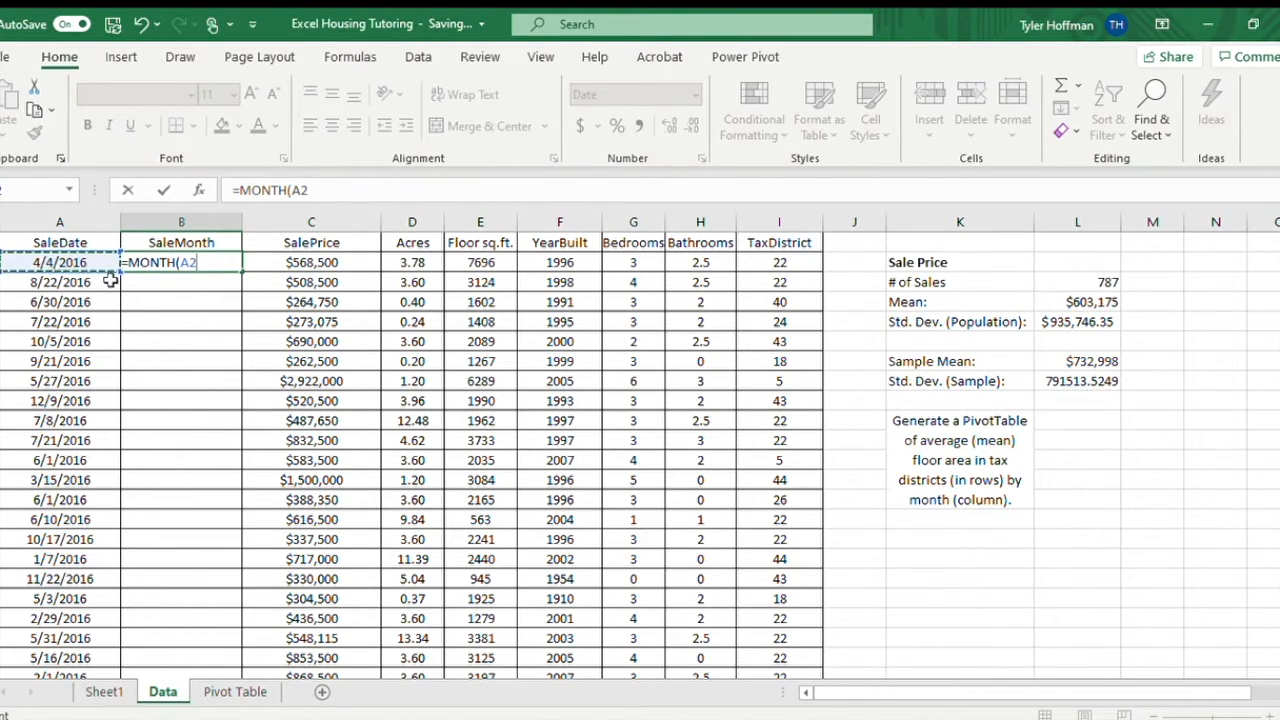
text())
key(Return)
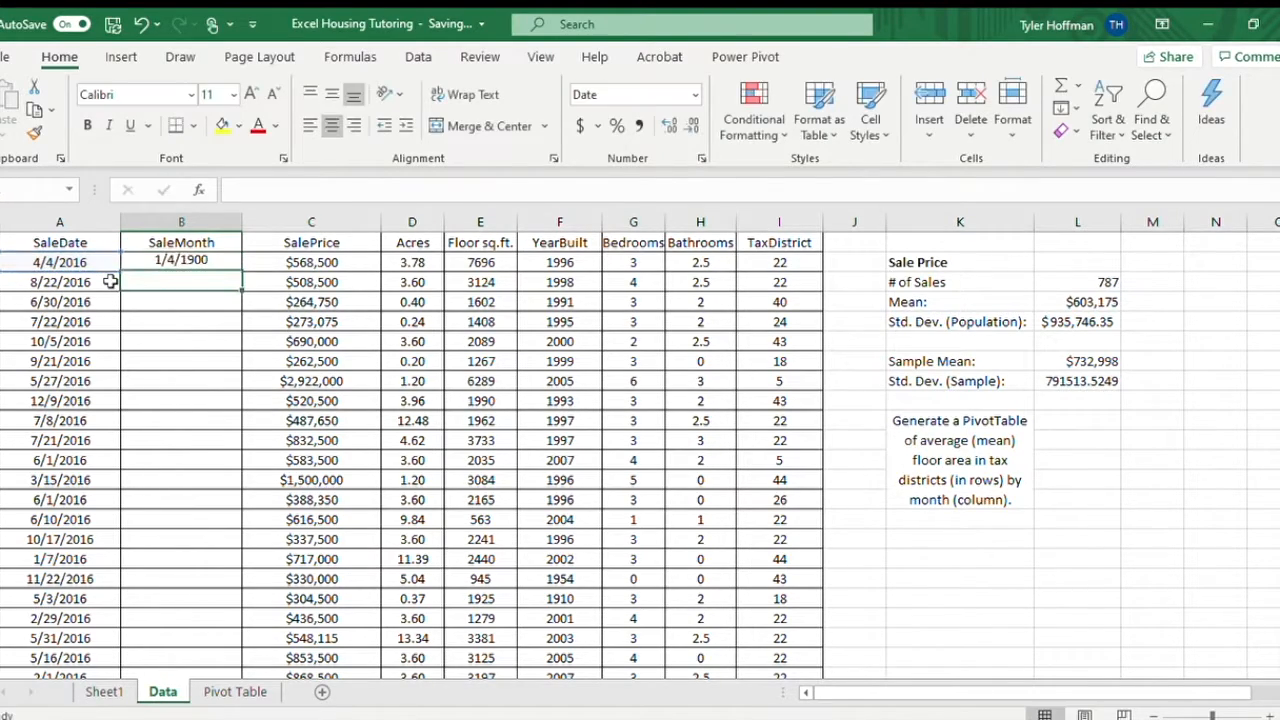
Change the number format of the month result in B2 to General.
click(181, 260)
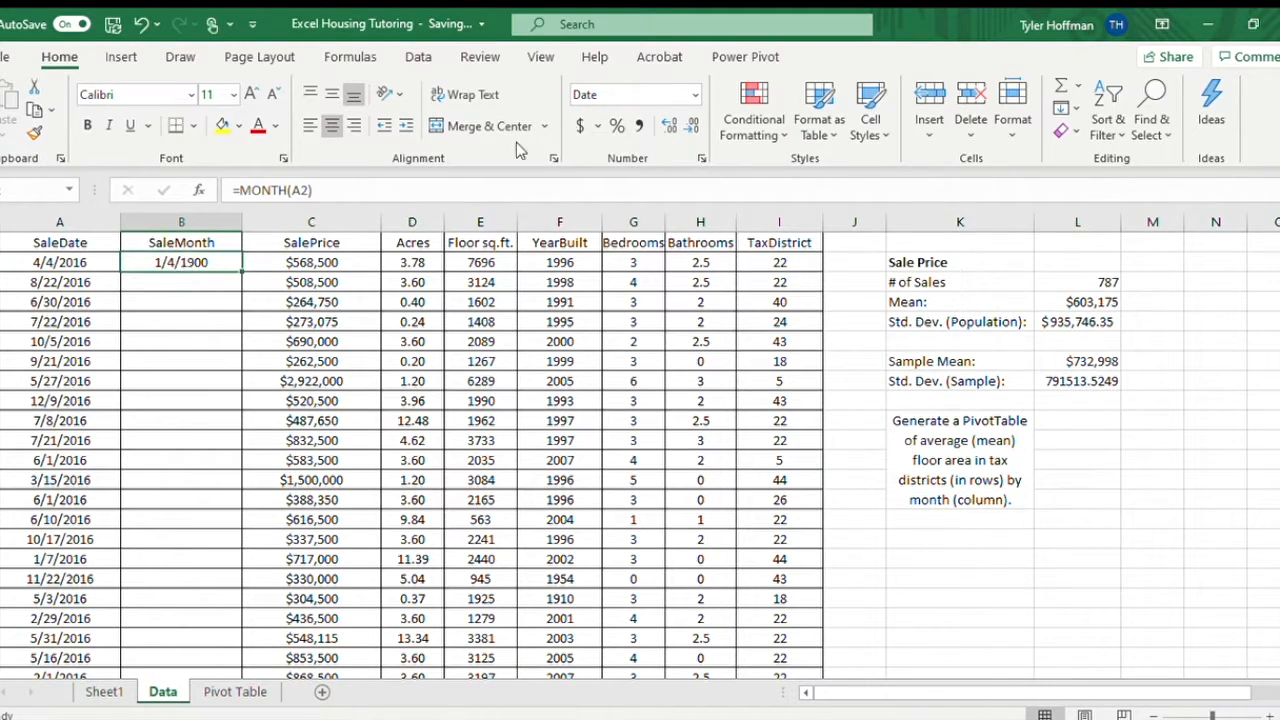
click(690, 95)
click(667, 128)
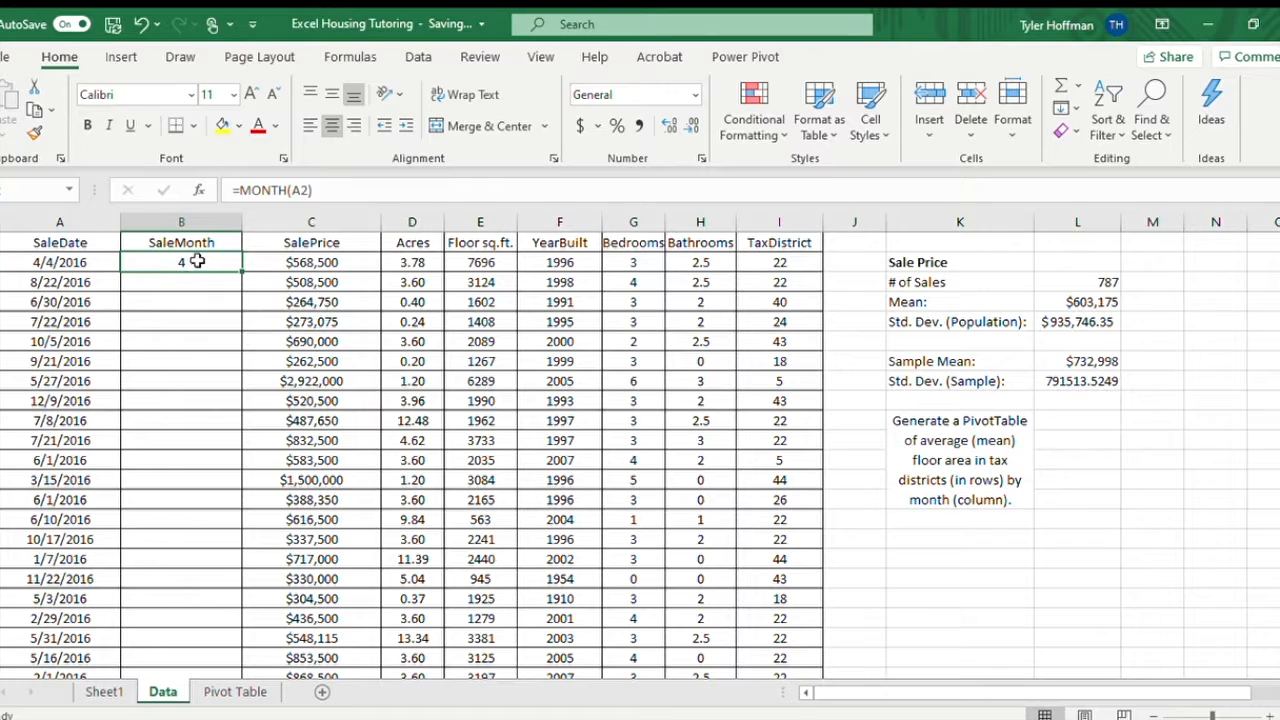
Fill the MONTH formula from B2 down the whole SaleMonth column and check B3 against its sale date.
drag(190, 282, 172, 469)
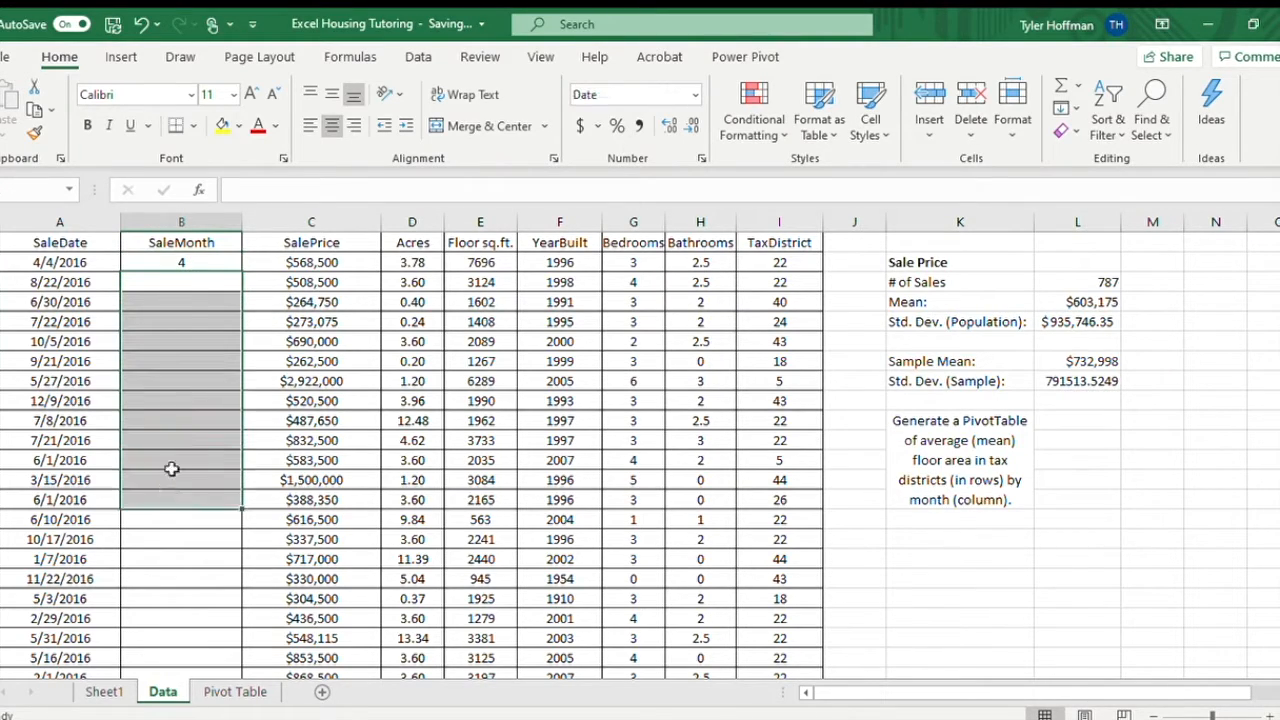
click(191, 261)
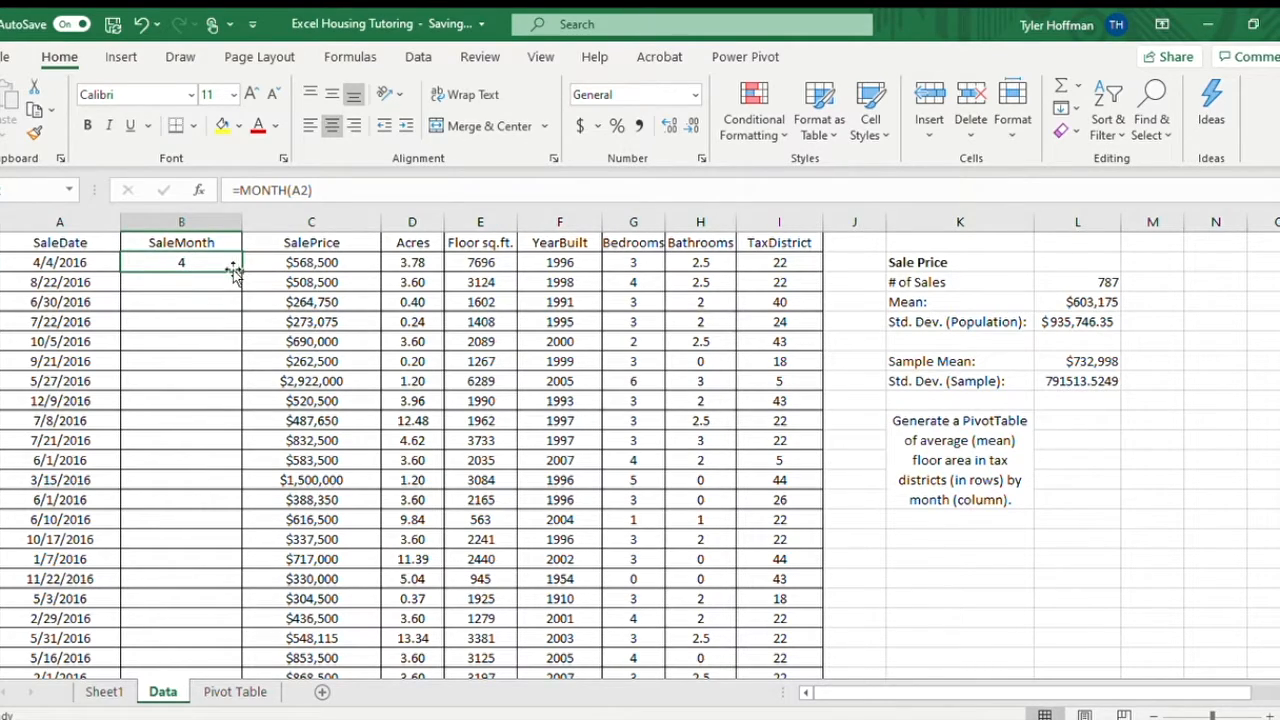
drag(240, 269, 236, 348)
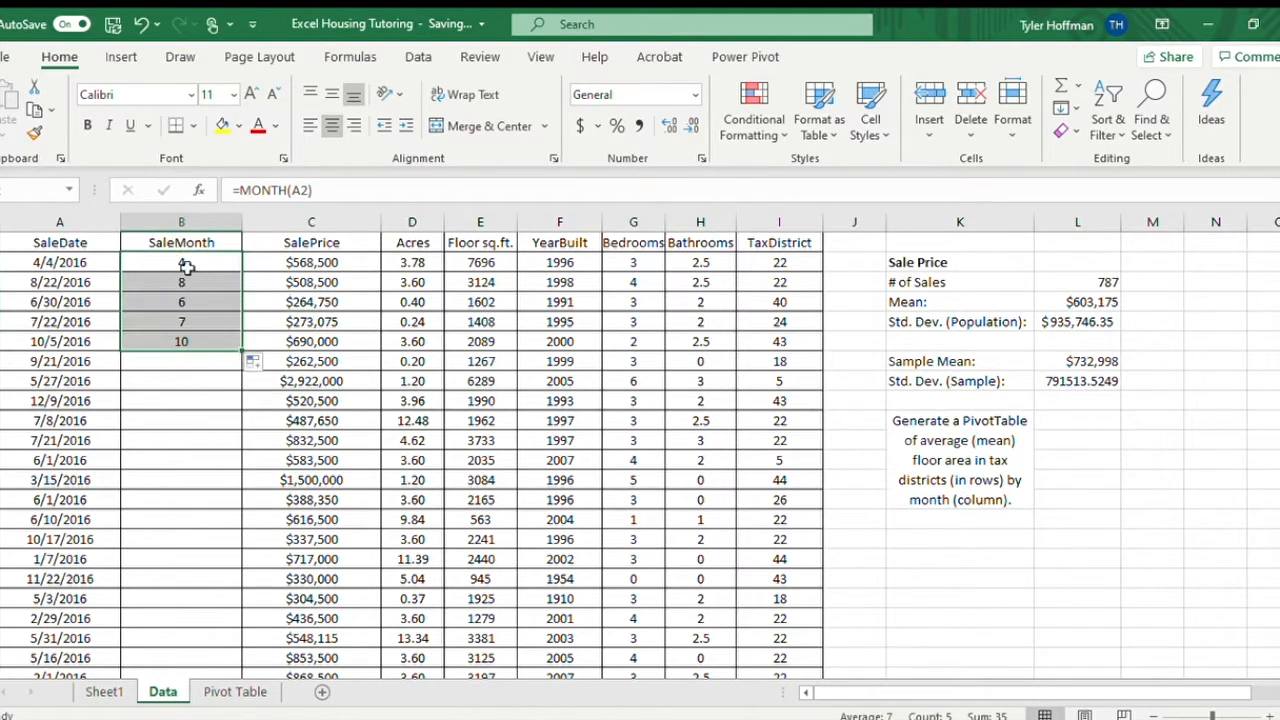
click(184, 340)
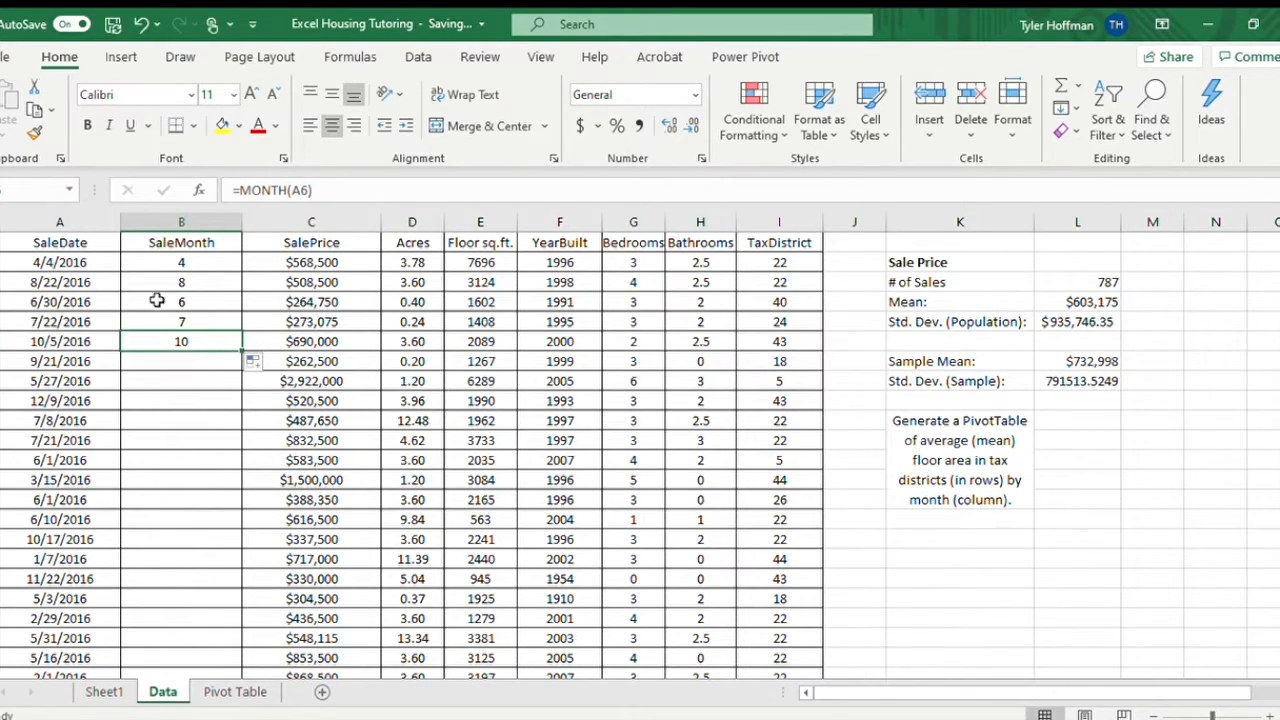
double_click(240, 349)
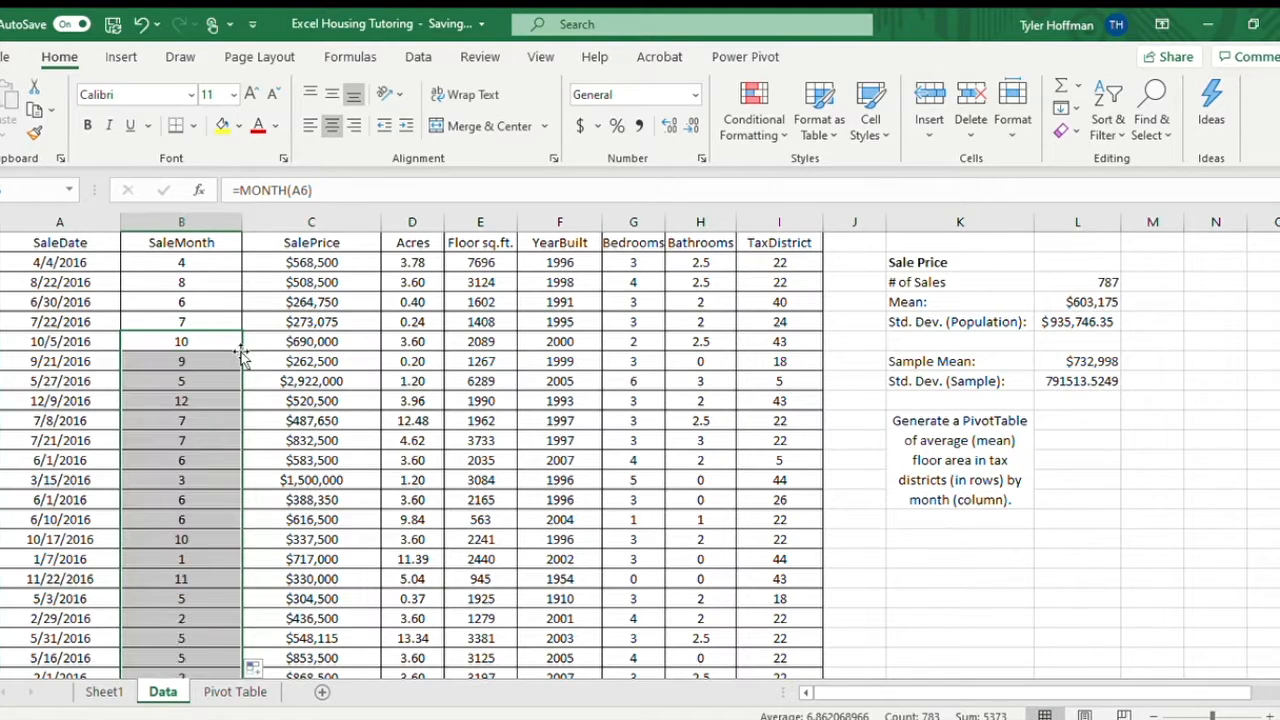
scroll(207, 370, down, 2)
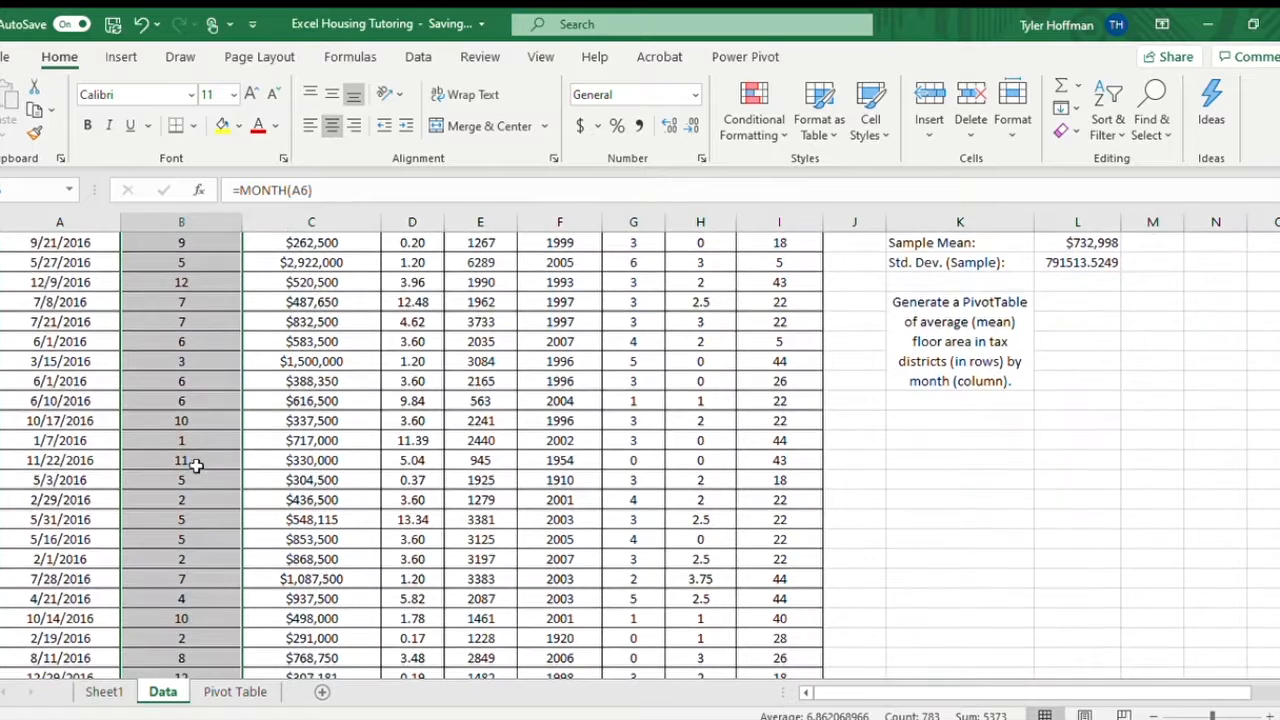
scroll(191, 463, up, 2)
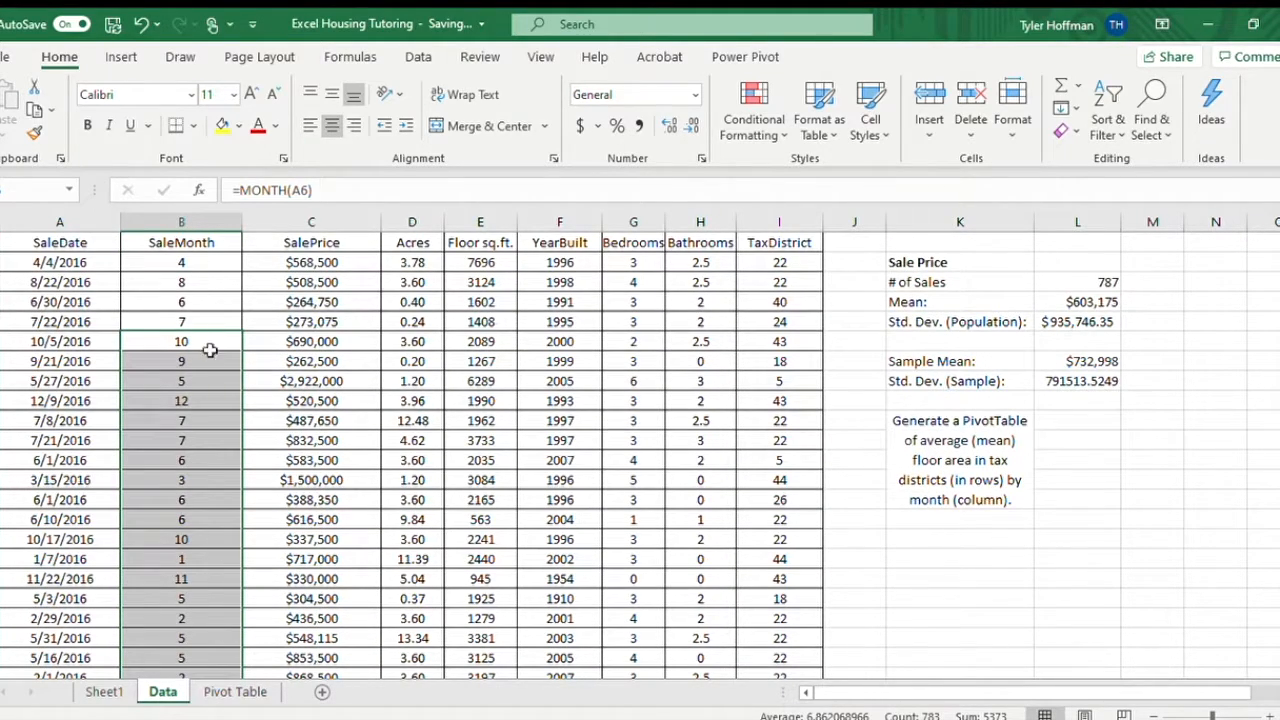
click(176, 282)
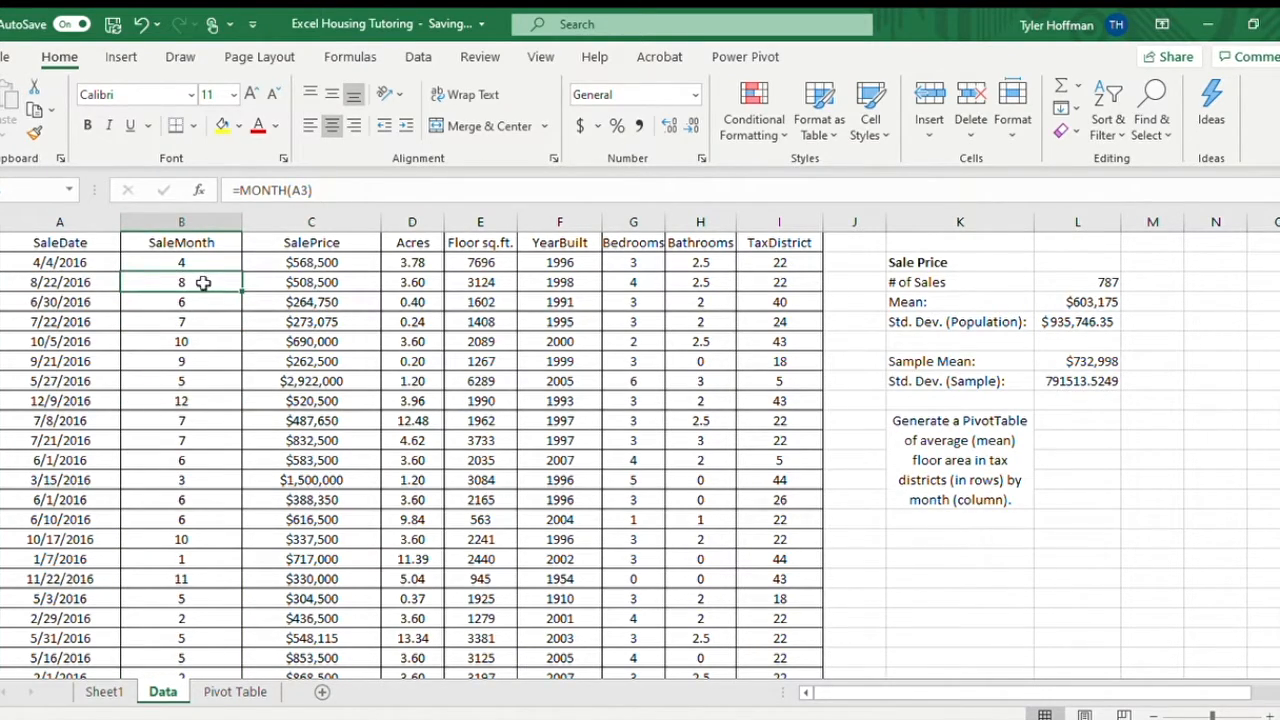
click(43, 283)
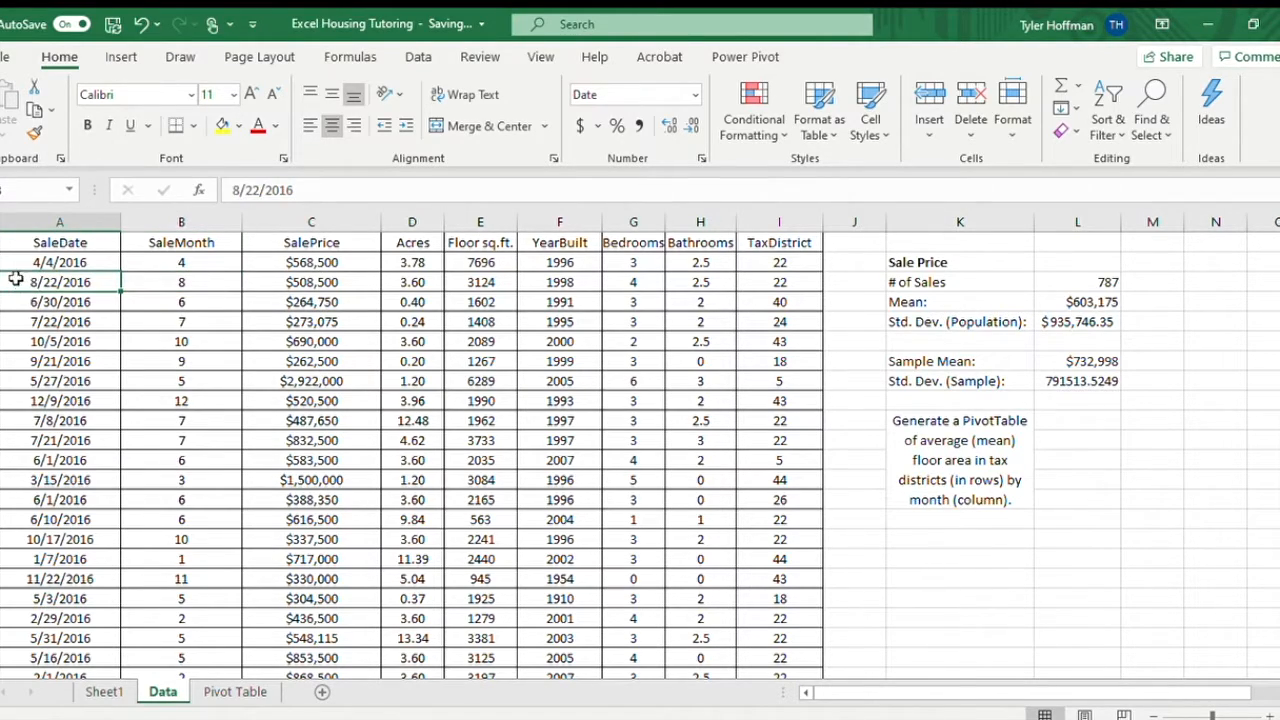
click(188, 286)
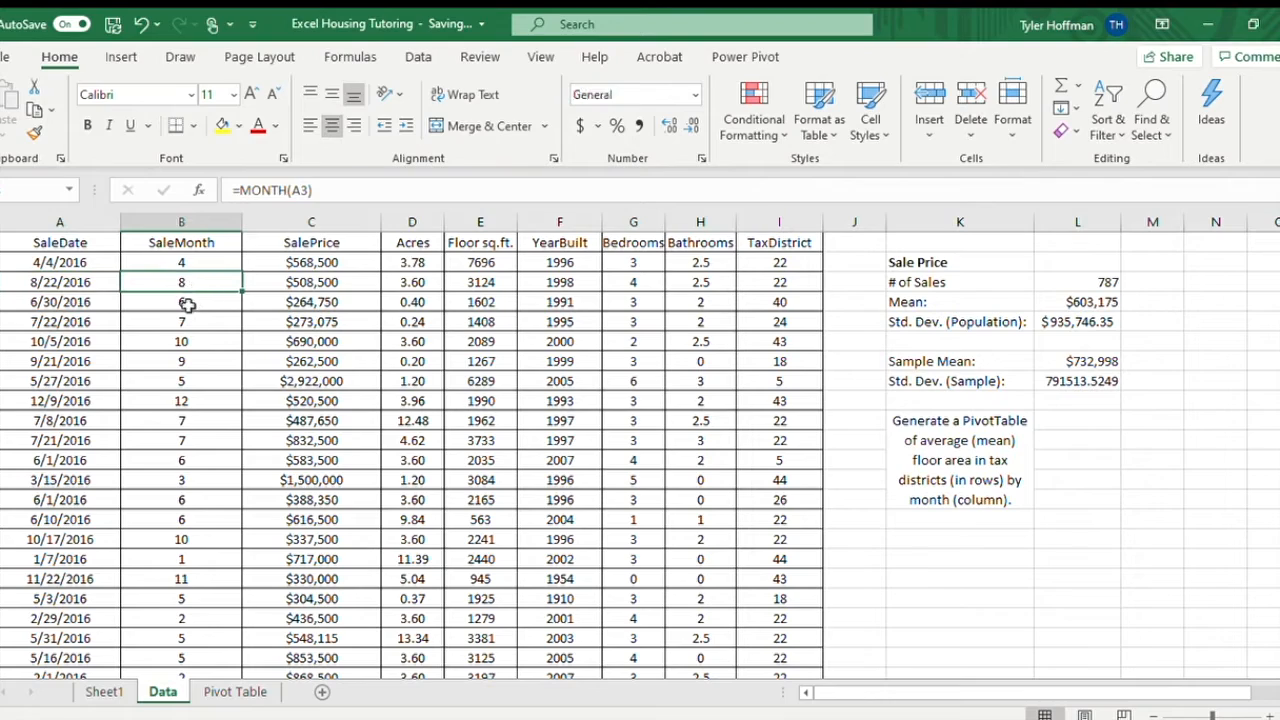
Copy the SaleMonth column to column D of the Pivot Table sheet as values only, and fit the column width to its contents.
click(196, 222)
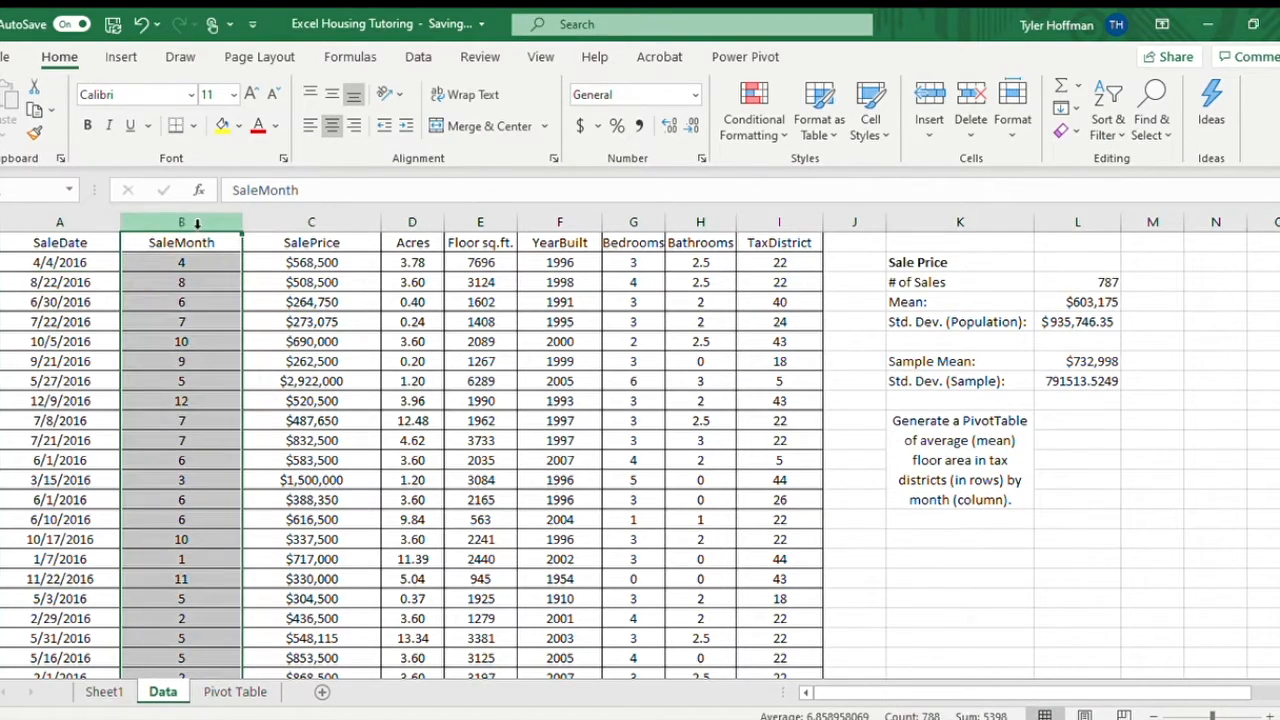
key(ctrl+c)
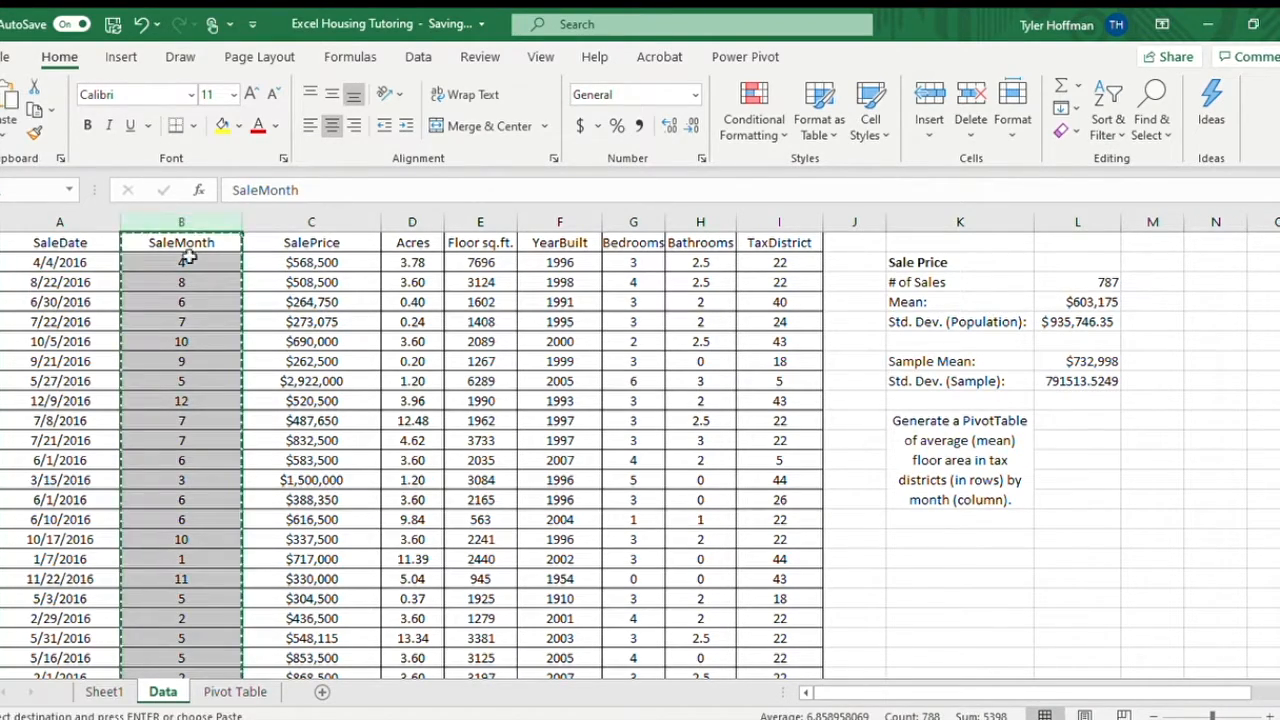
click(250, 691)
click(333, 242)
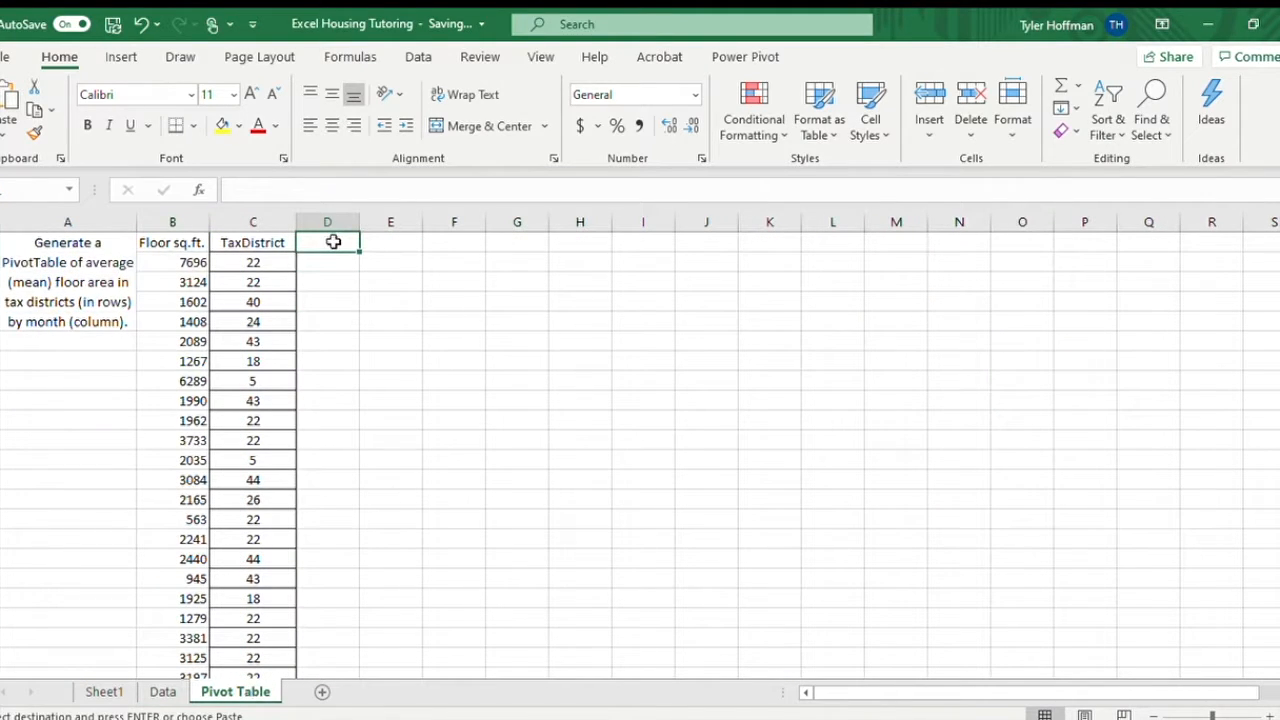
key(ctrl+v)
click(460, 241)
click(431, 385)
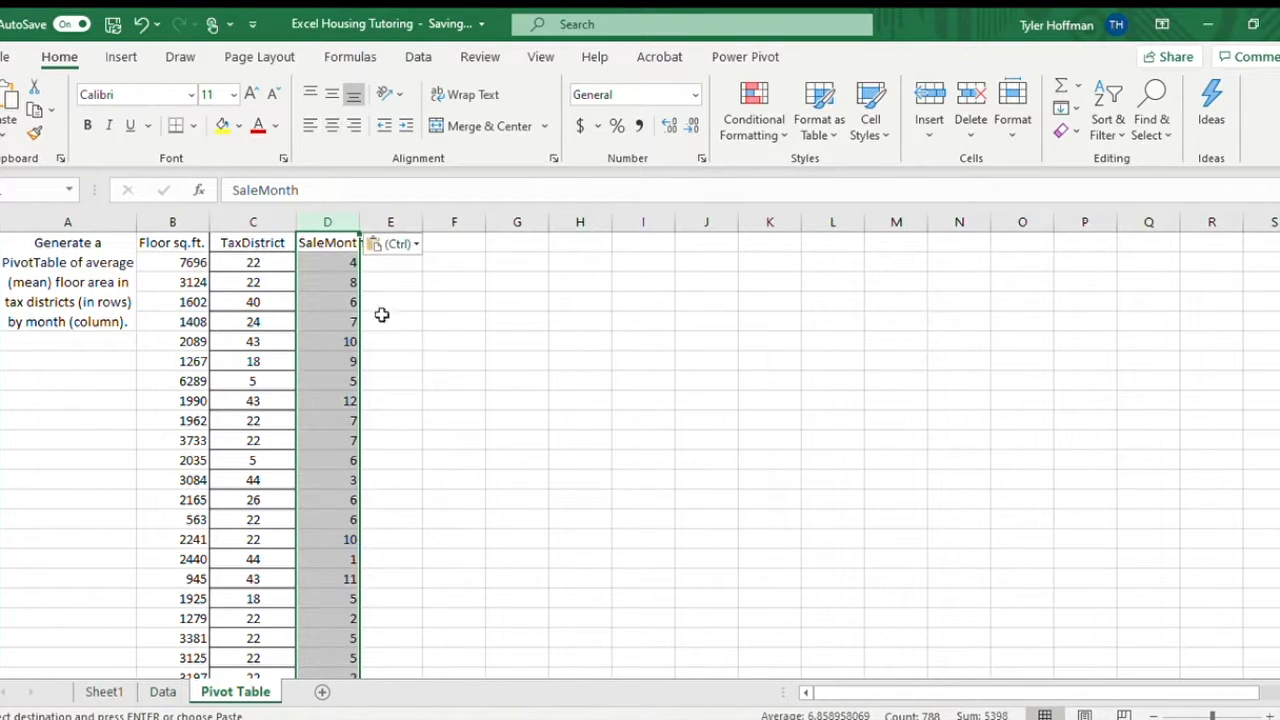
double_click(360, 222)
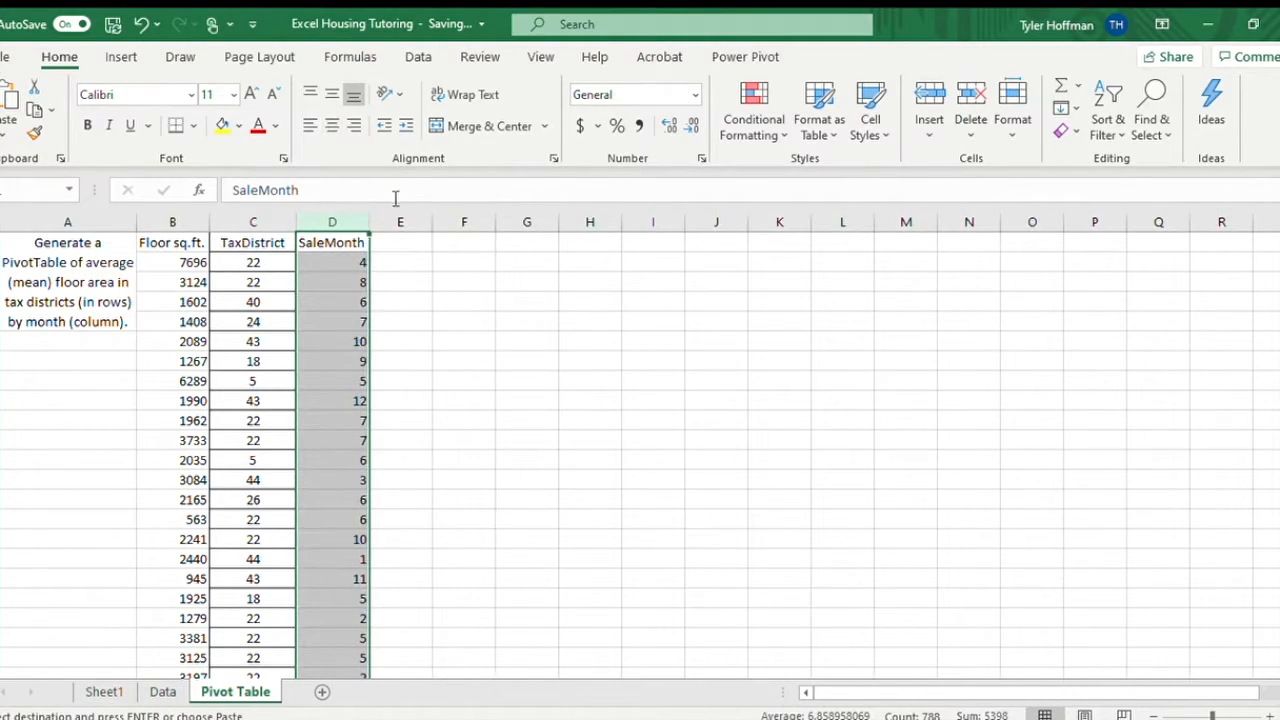
Center-align the SaleMonth data in column D and clear the copy selection.
key(Escape)
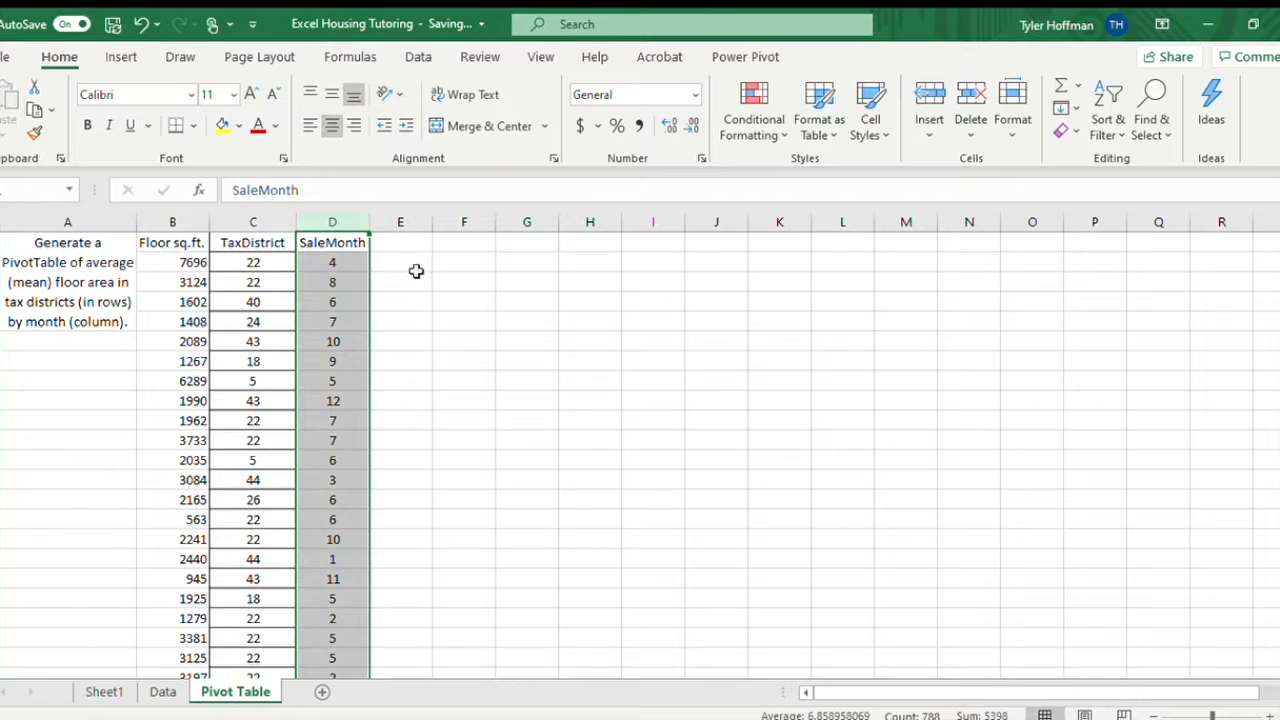
click(418, 281)
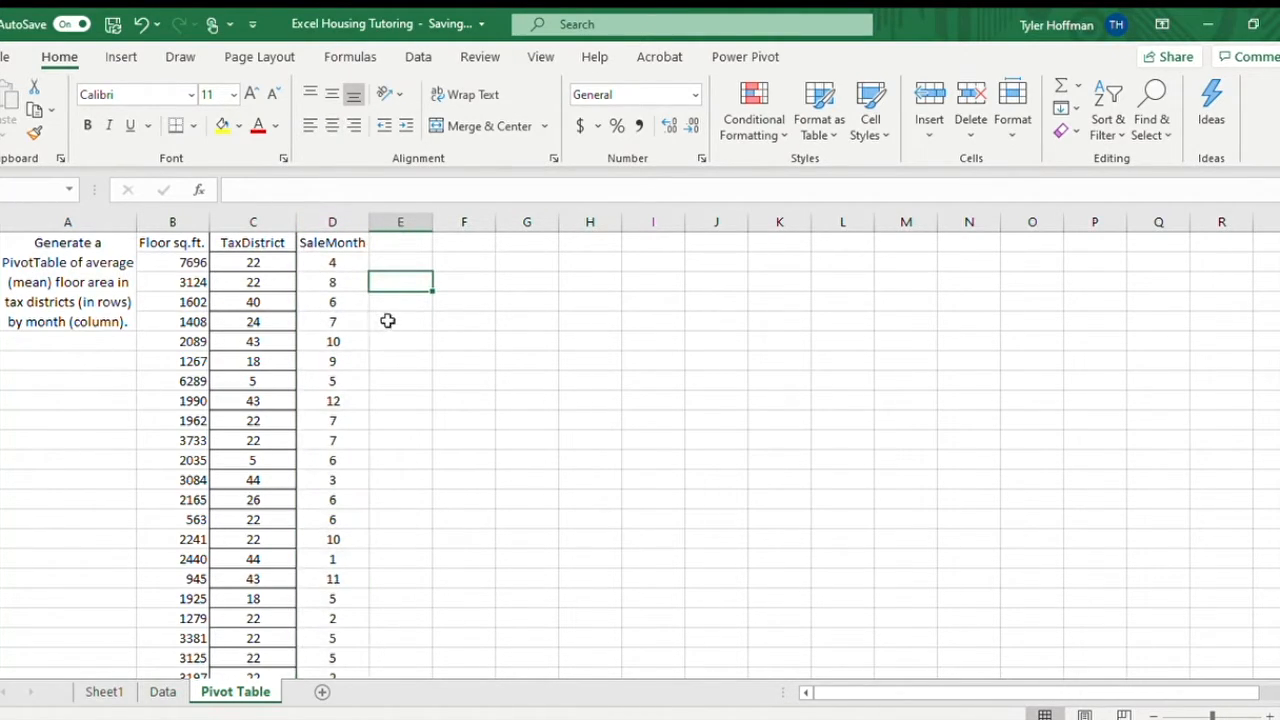
Insert a PivotTable at cell F2 of the existing Pivot Table sheet, using columns B through D as the source data.
click(457, 262)
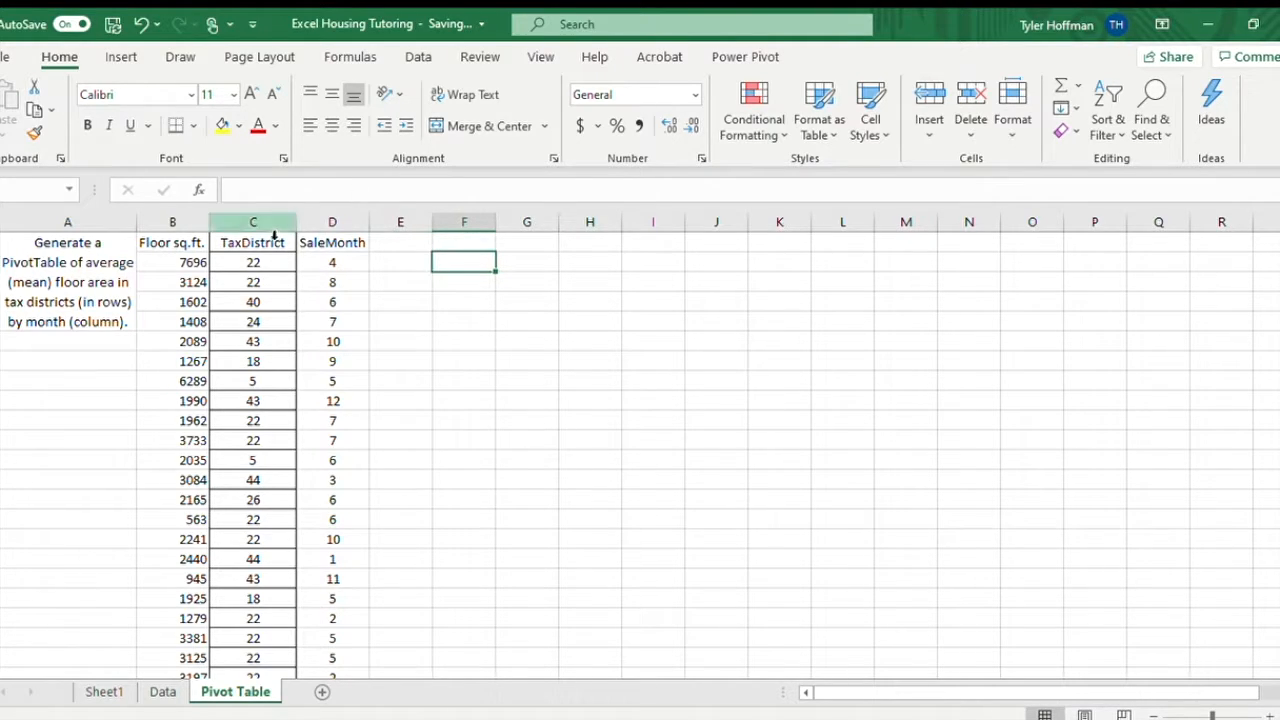
click(121, 56)
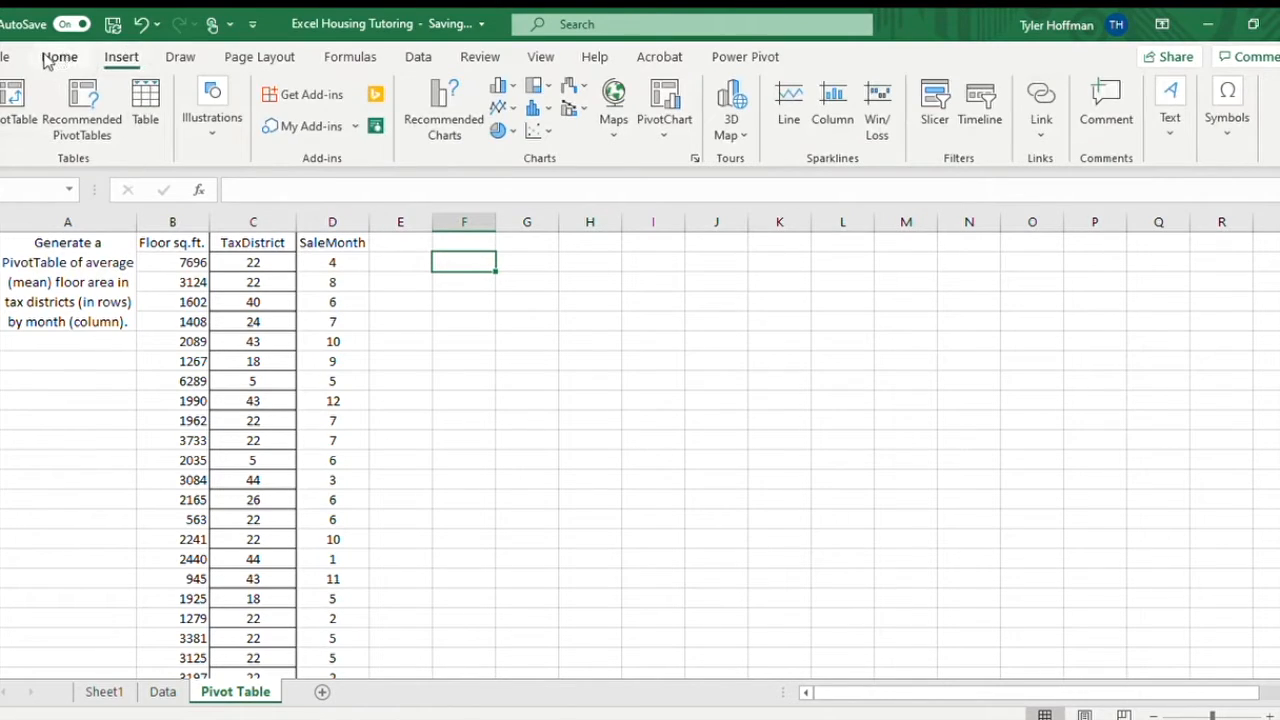
click(7, 117)
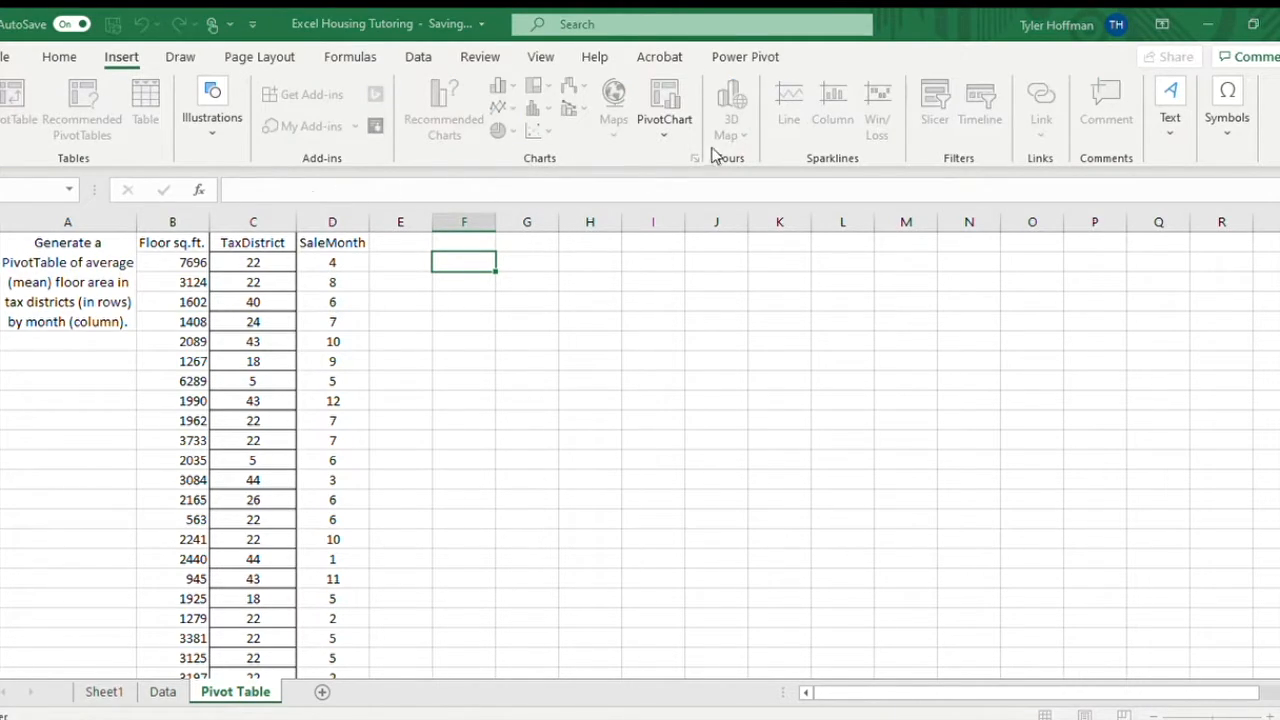
mouse_move(194, 231)
mouse_down()
mouse_move(291, 214)
mouse_move(352, 226)
mouse_up()
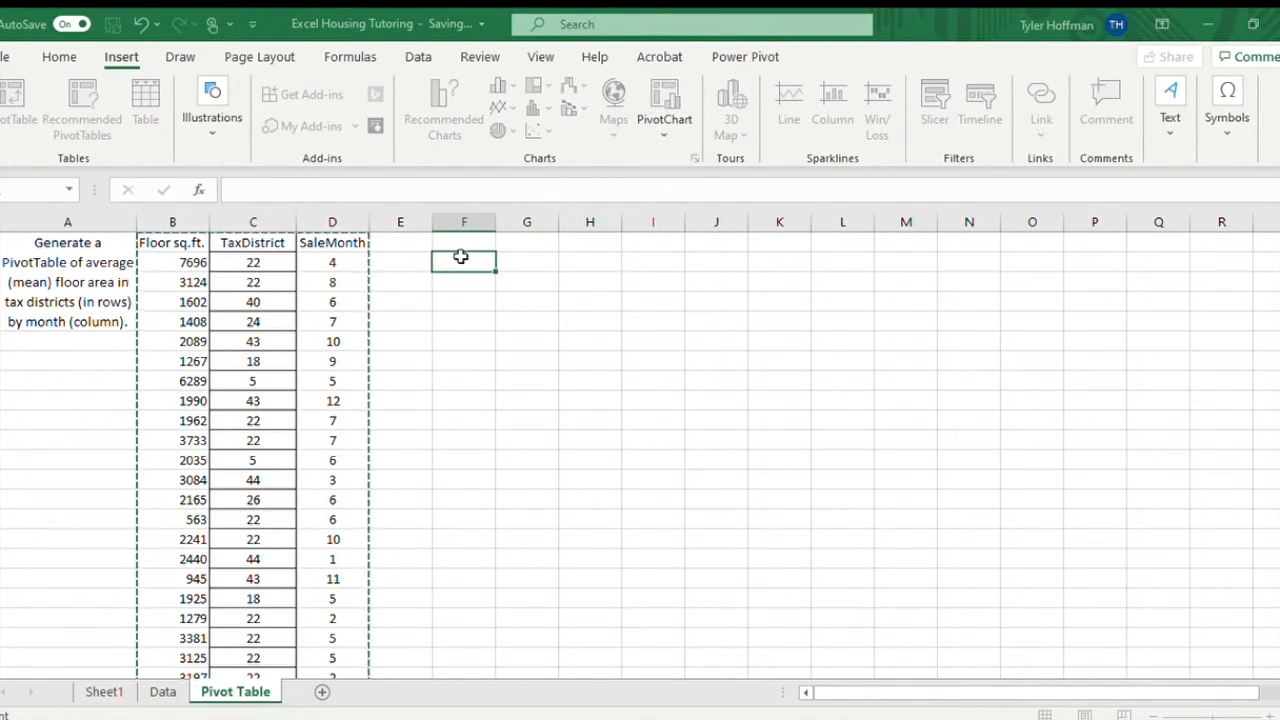
click(819, 391)
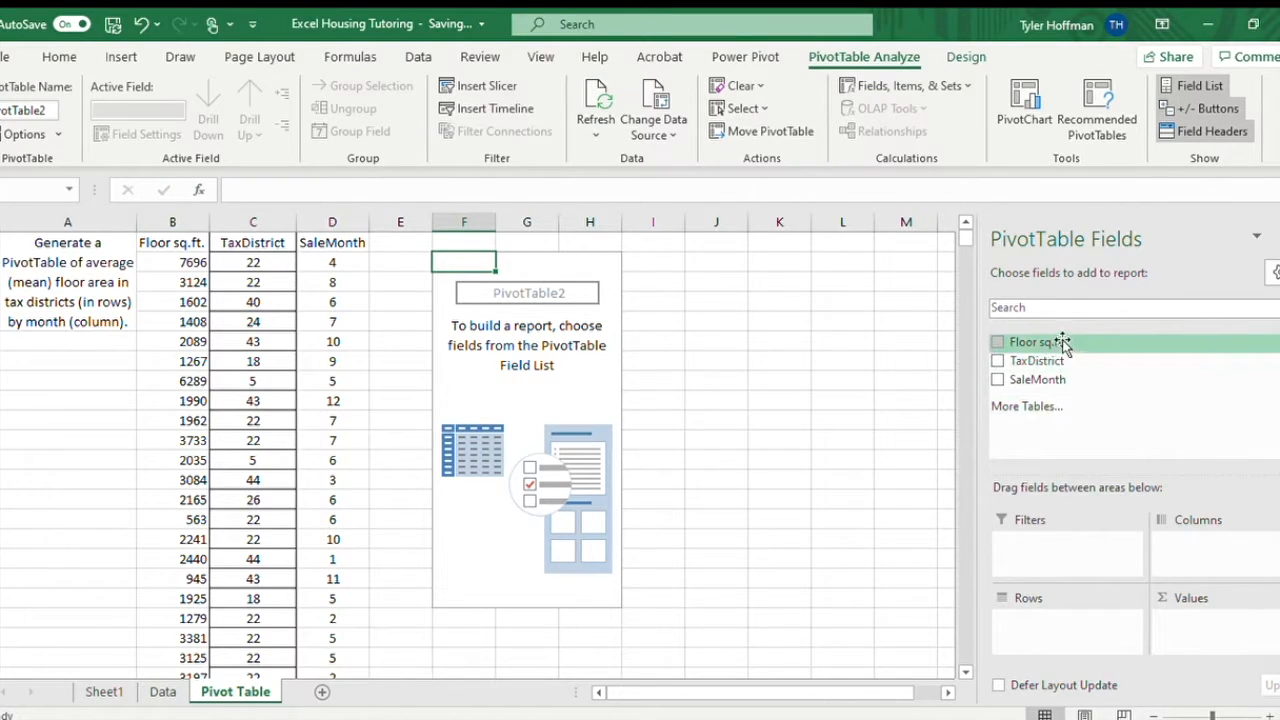
Lay out the PivotTable with the average of Floor sq.ft. as values, TaxDistrict as rows and SaleMonth as columns.
drag(1068, 343, 1226, 622)
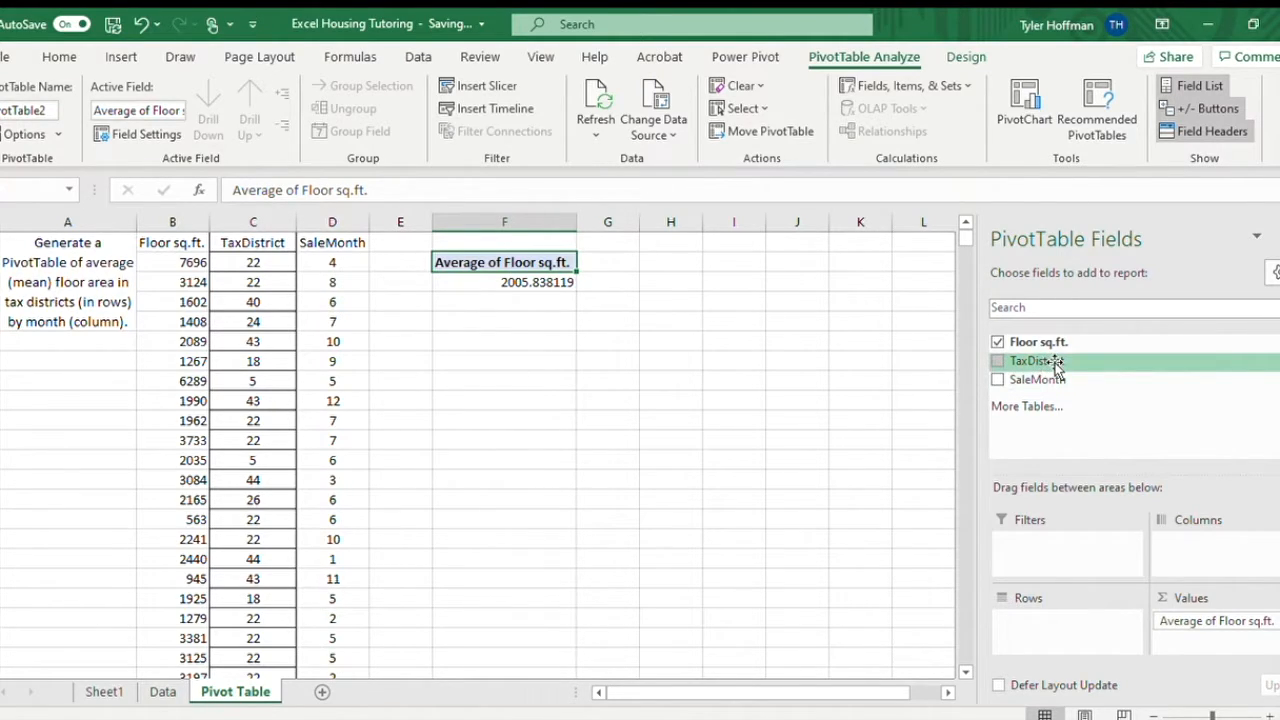
drag(1057, 368, 1077, 622)
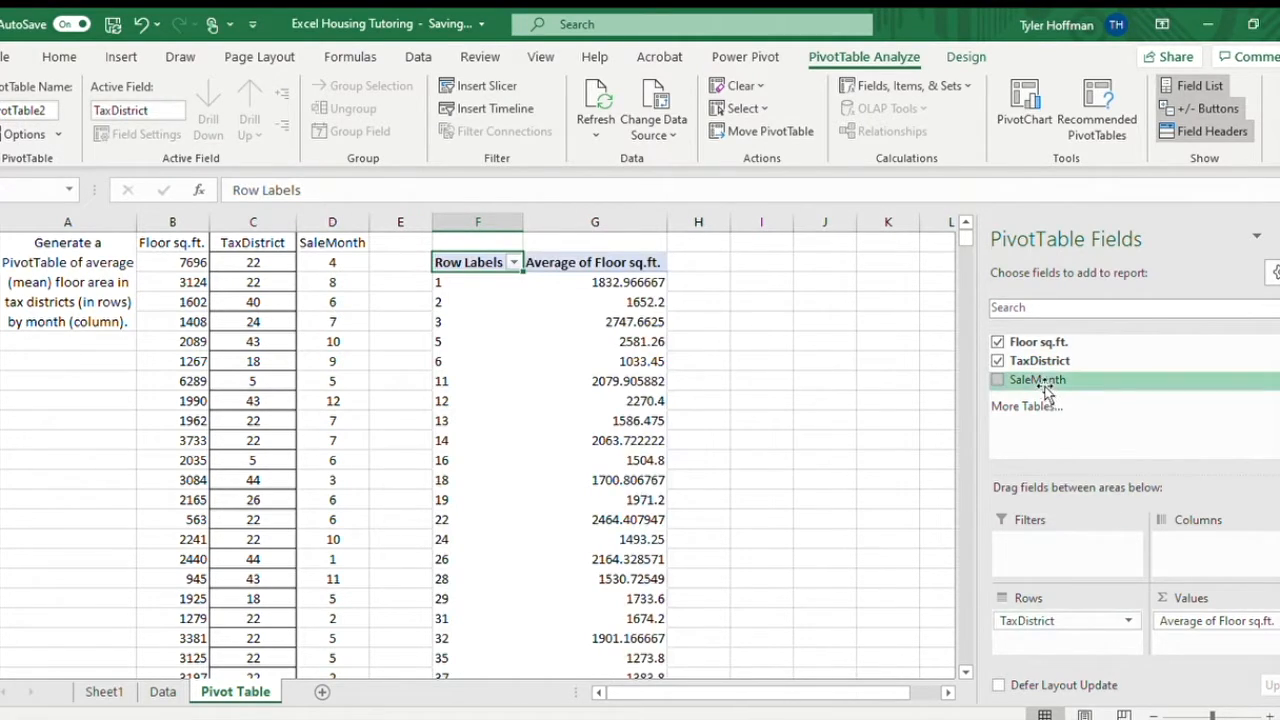
drag(1045, 390, 1222, 540)
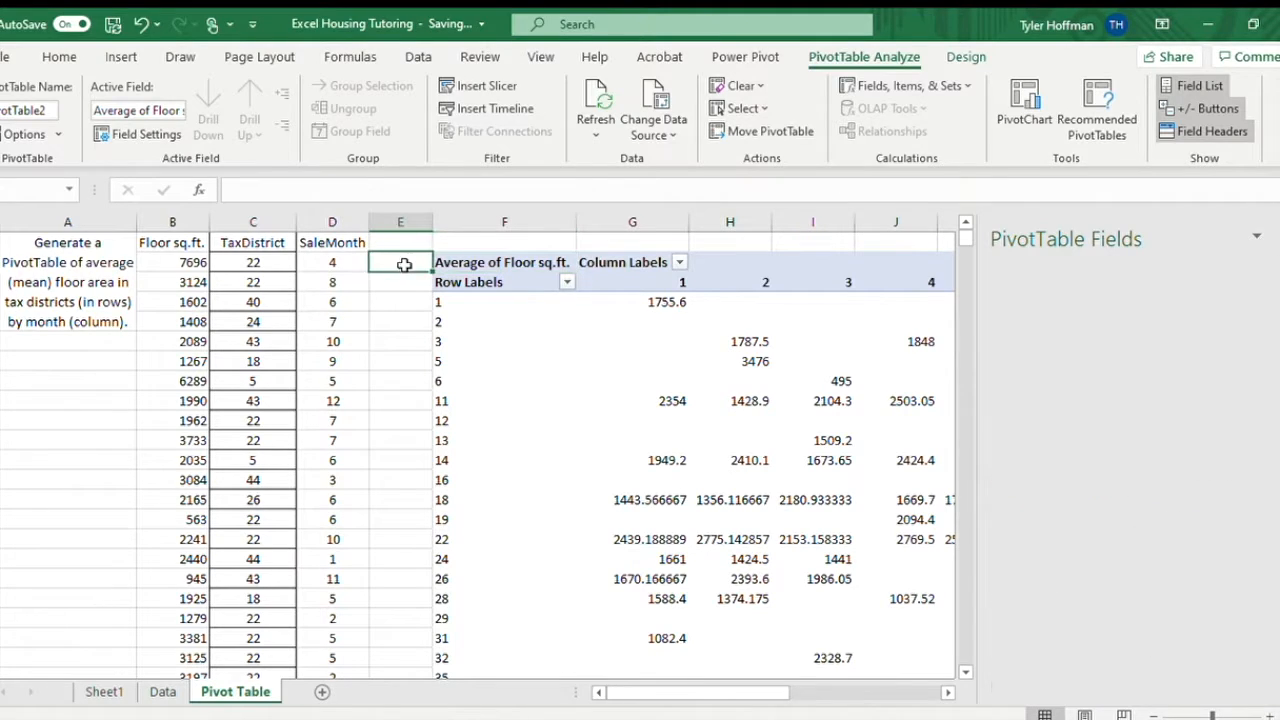
click(404, 264)
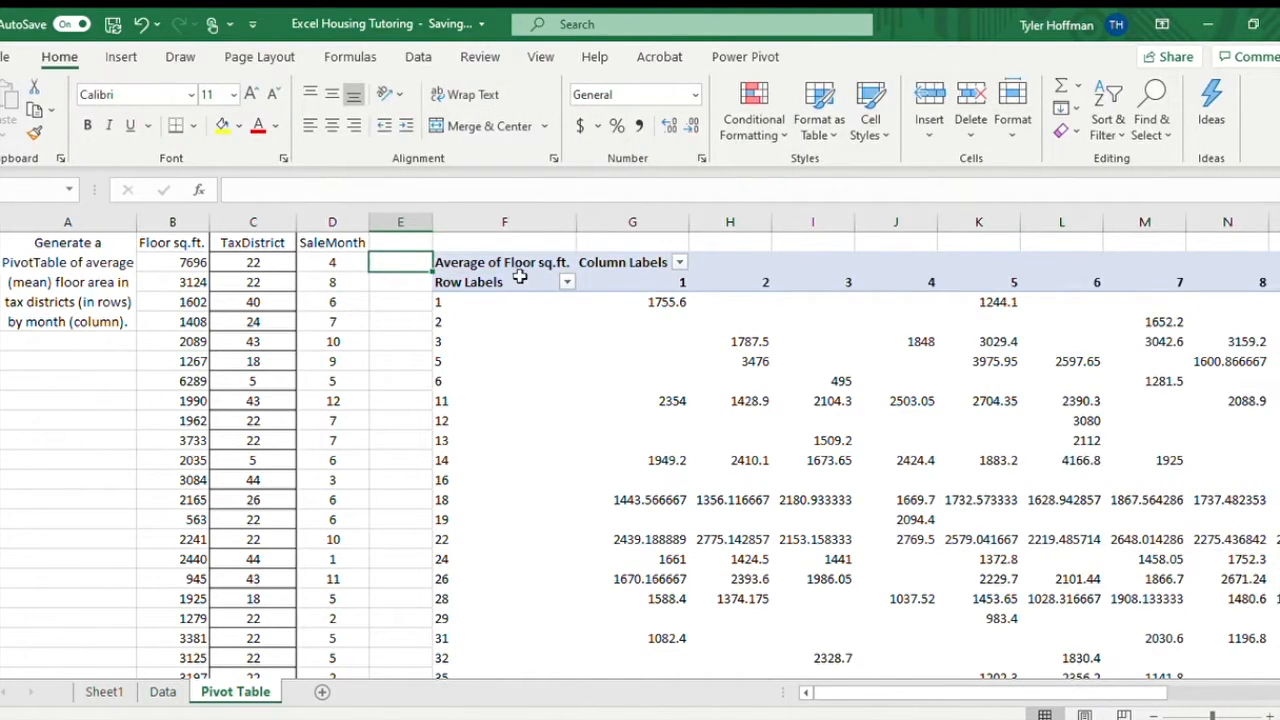
Rename the PivotTable's Row Labels header to "Tax District" and its Column Labels header to "Month".
double_click(499, 284)
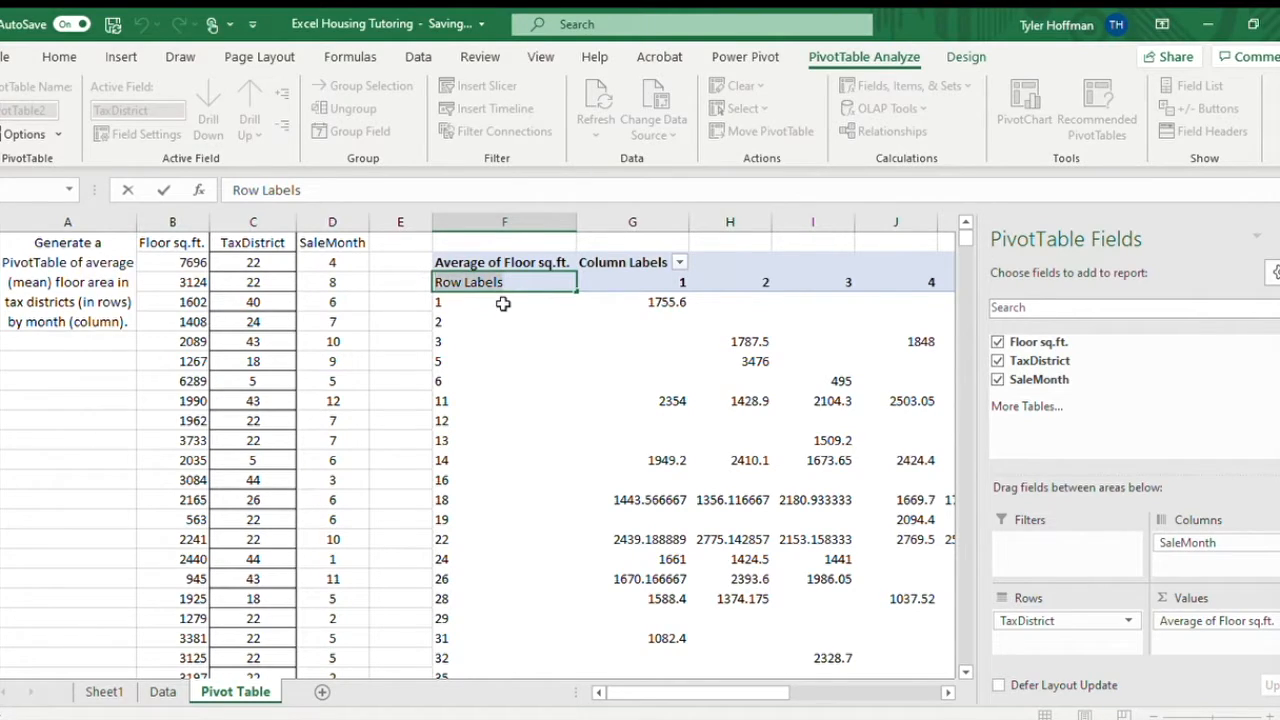
text(Tax Distric)
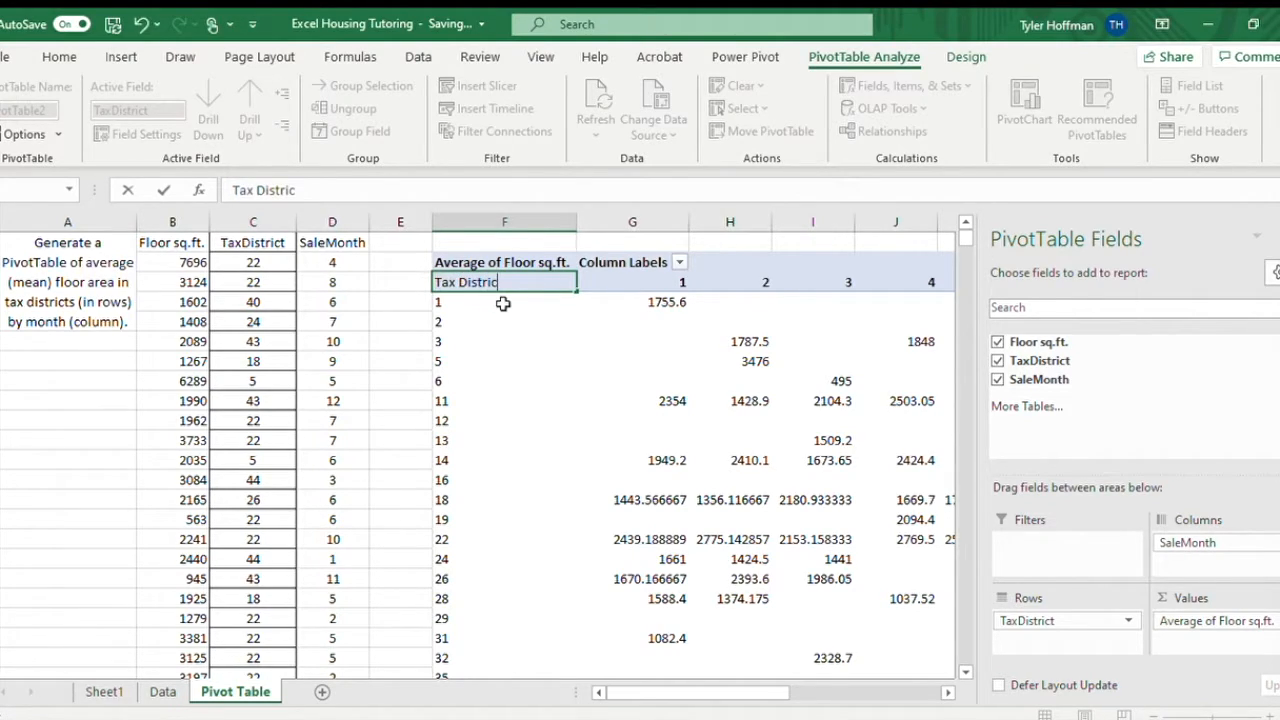
text(t)
double_click(636, 263)
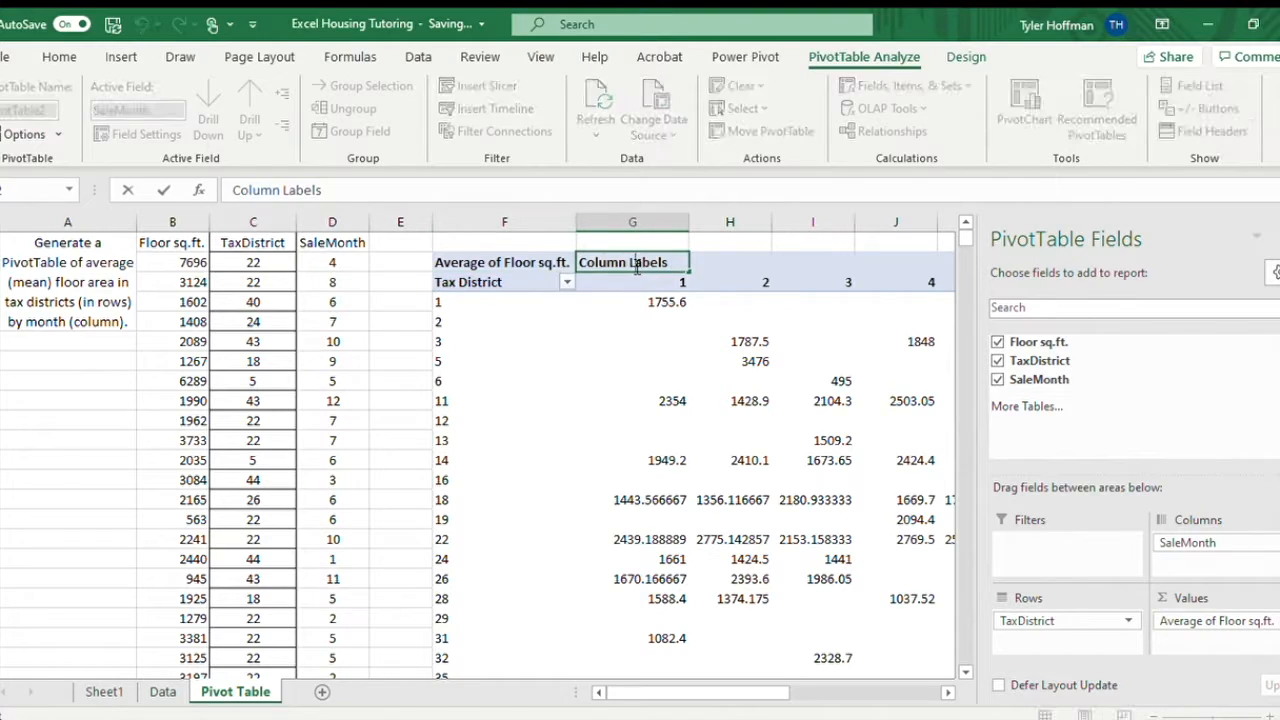
triple_click(639, 263)
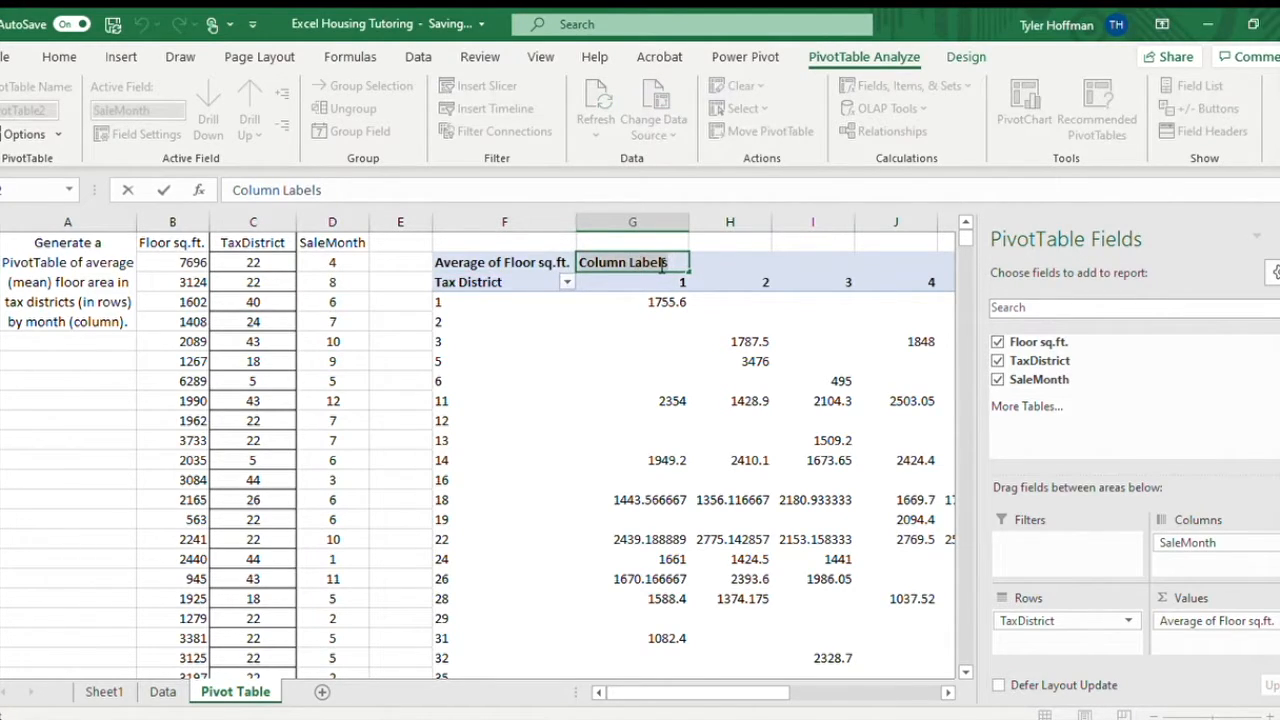
text(Month)
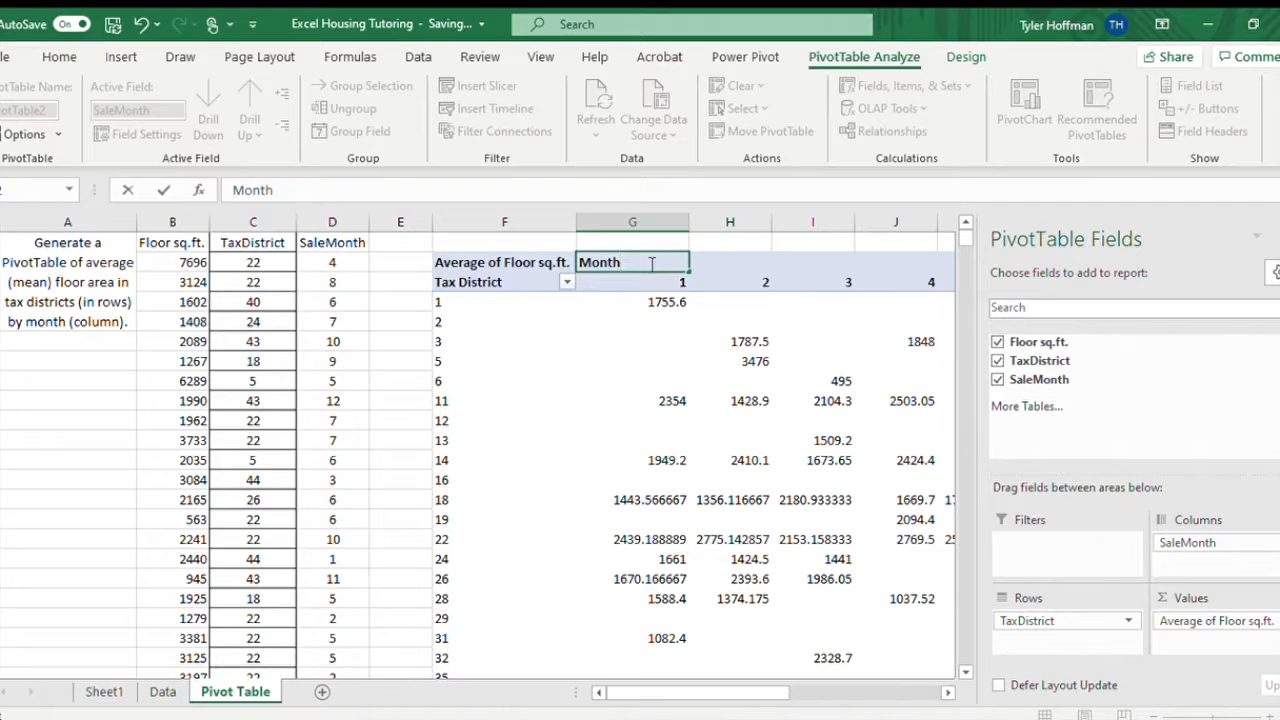
click(418, 280)
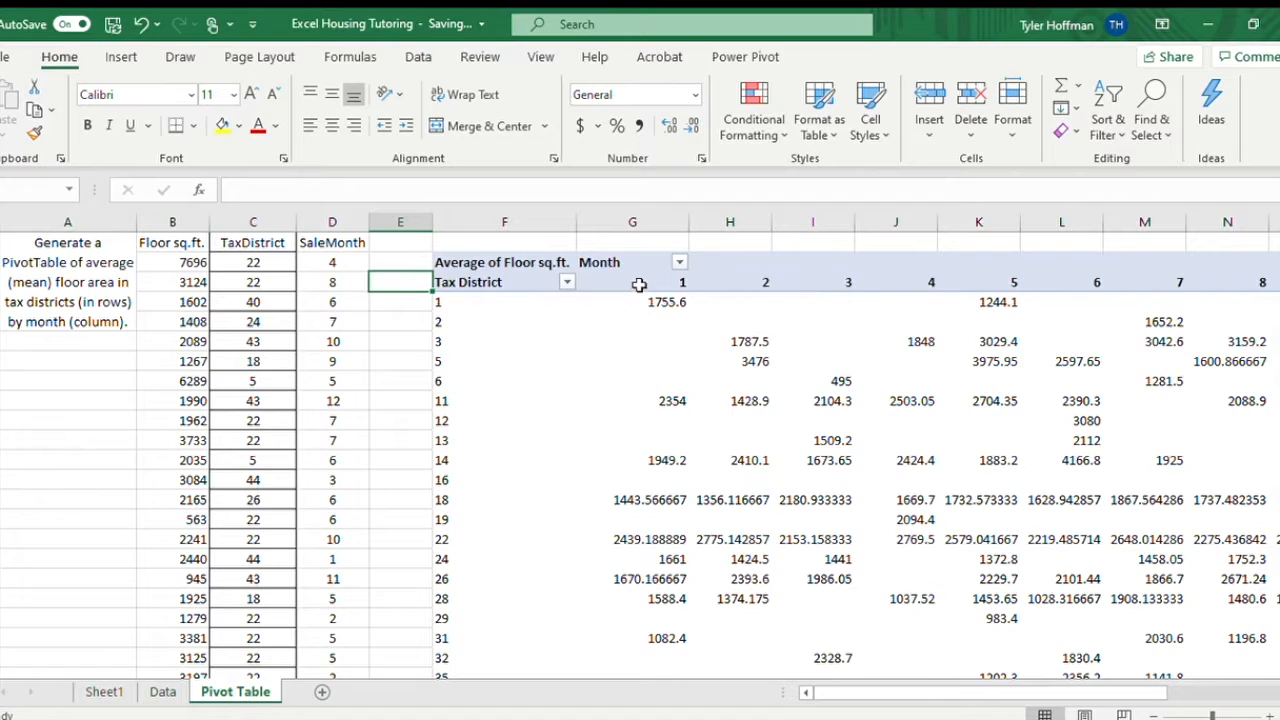
Examine the average floor areas for tax districts 1 and 18 in month 1 of the PivotTable.
click(646, 303)
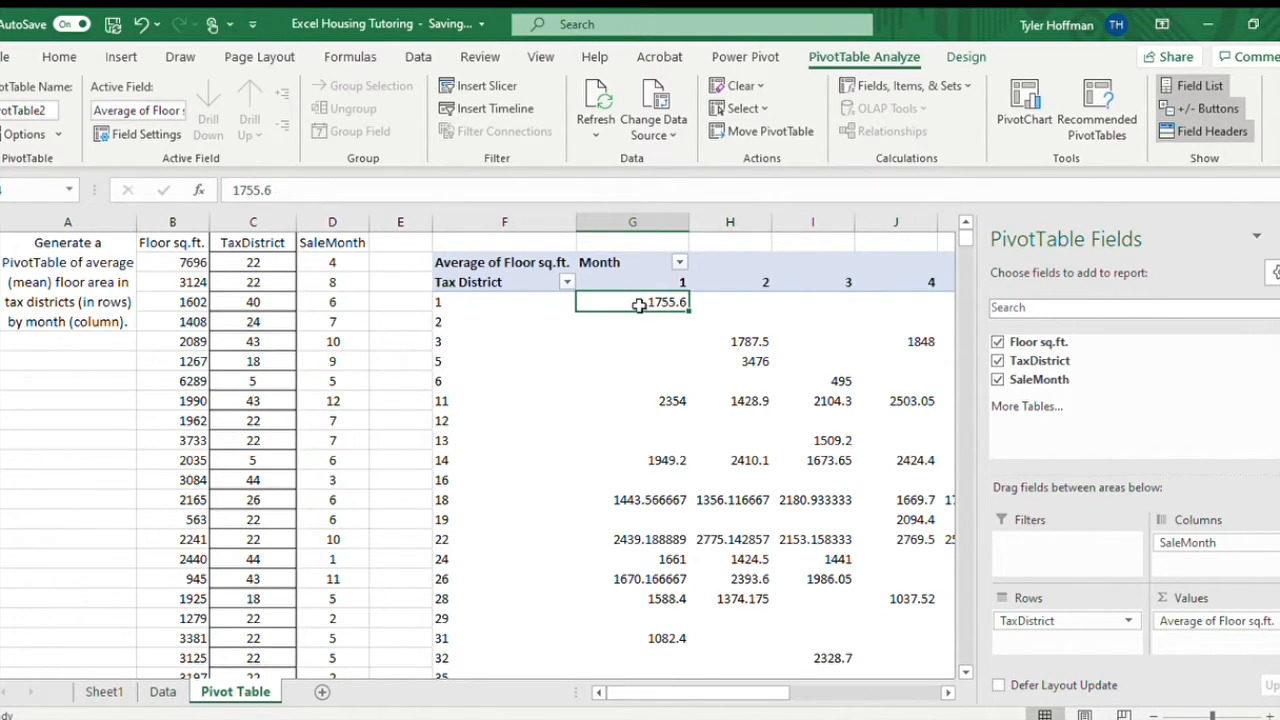
click(652, 499)
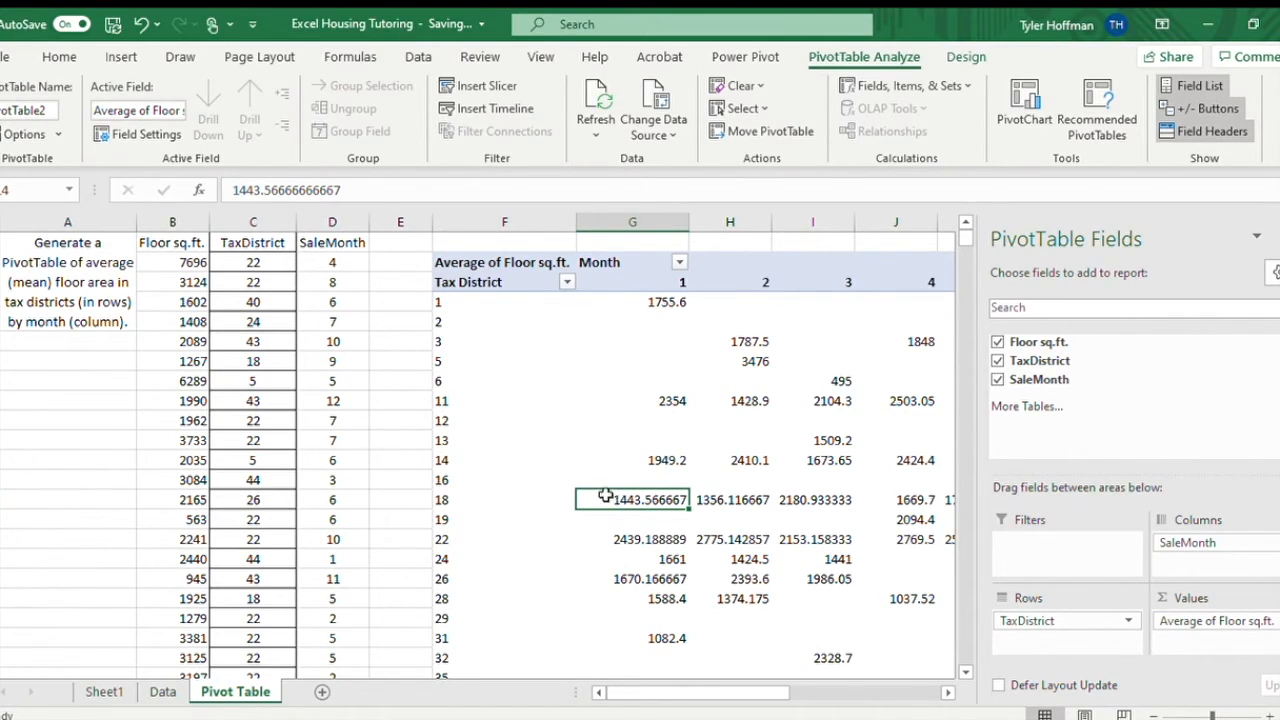
drag(651, 694, 623, 697)
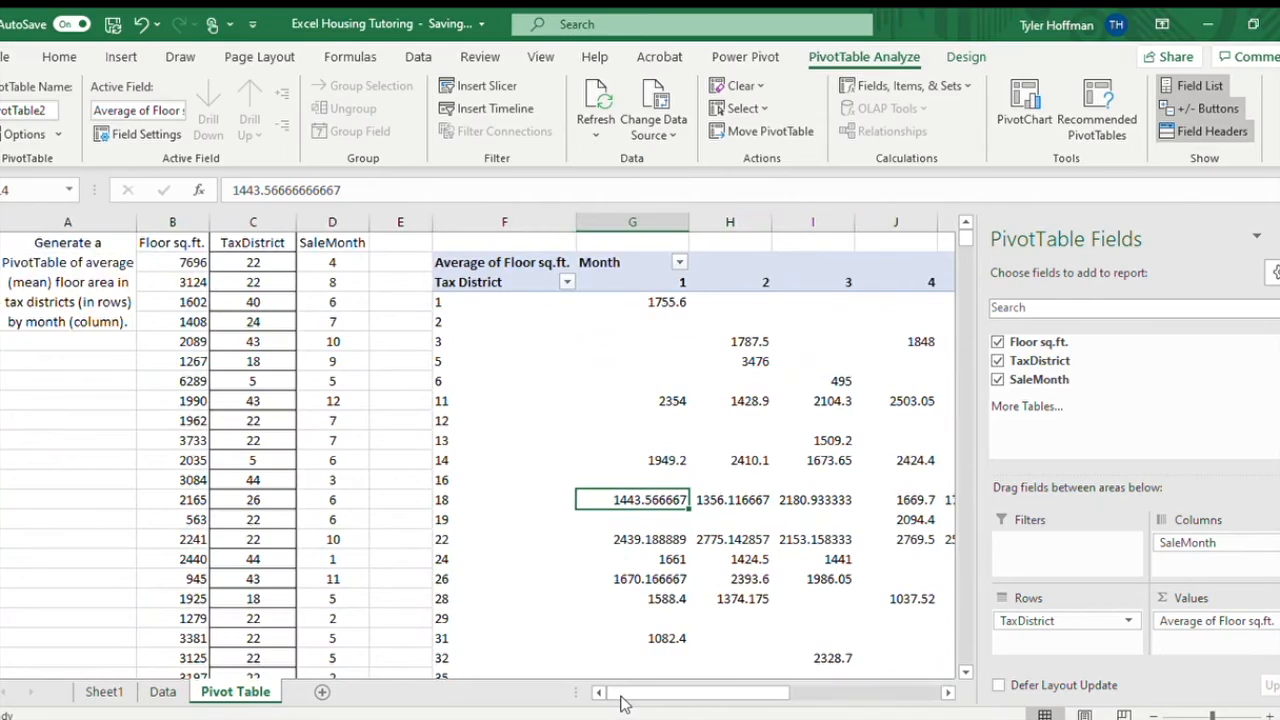